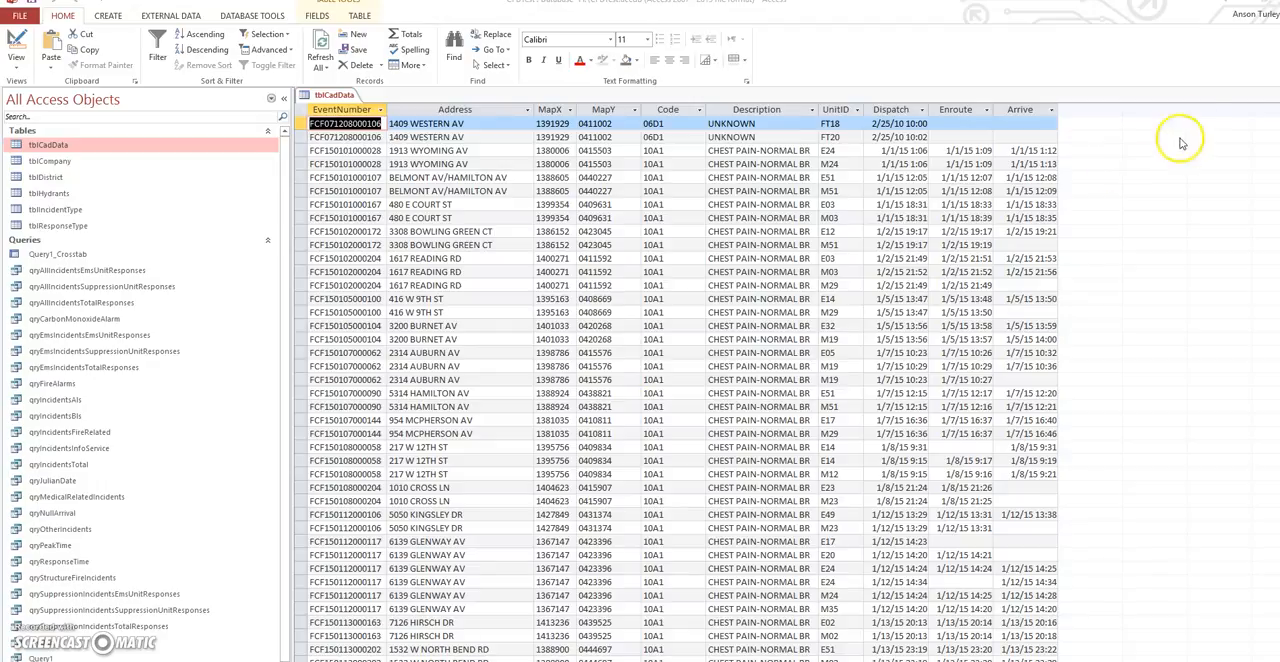
- Close the open tblCadData table and start exporting it to the Access database H:\CFDTest.accdb
click(1272, 94)
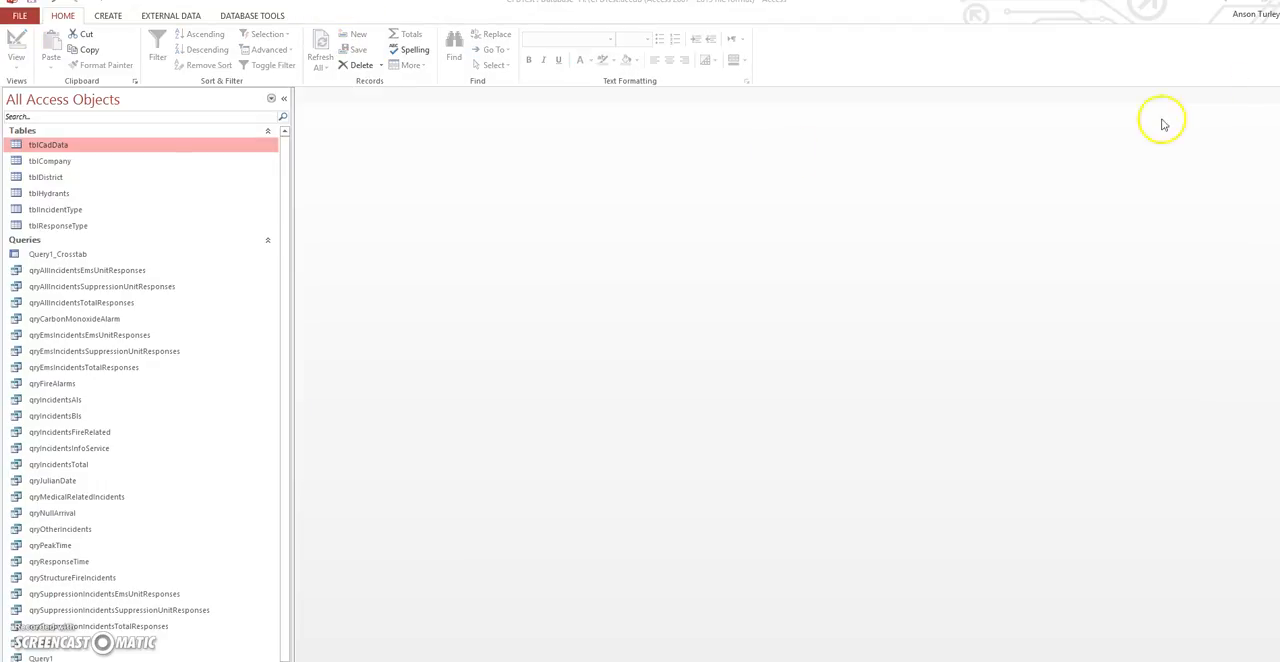
right_click(69, 150)
mouse_move(127, 204)
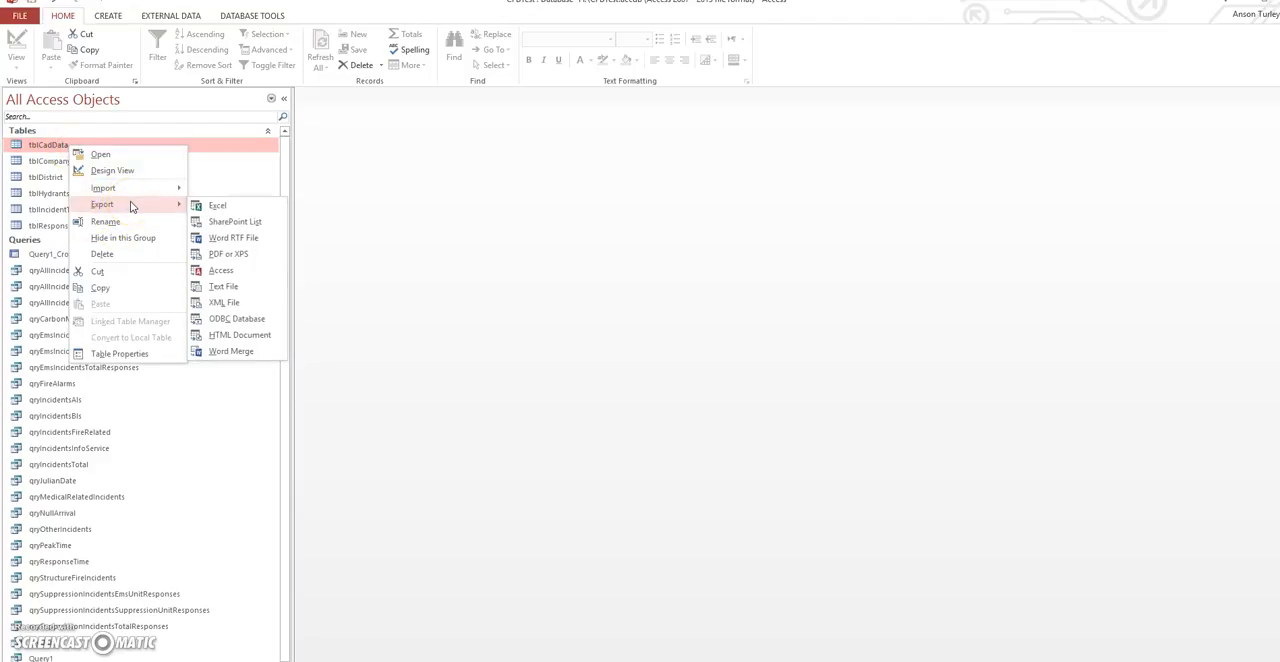
click(220, 270)
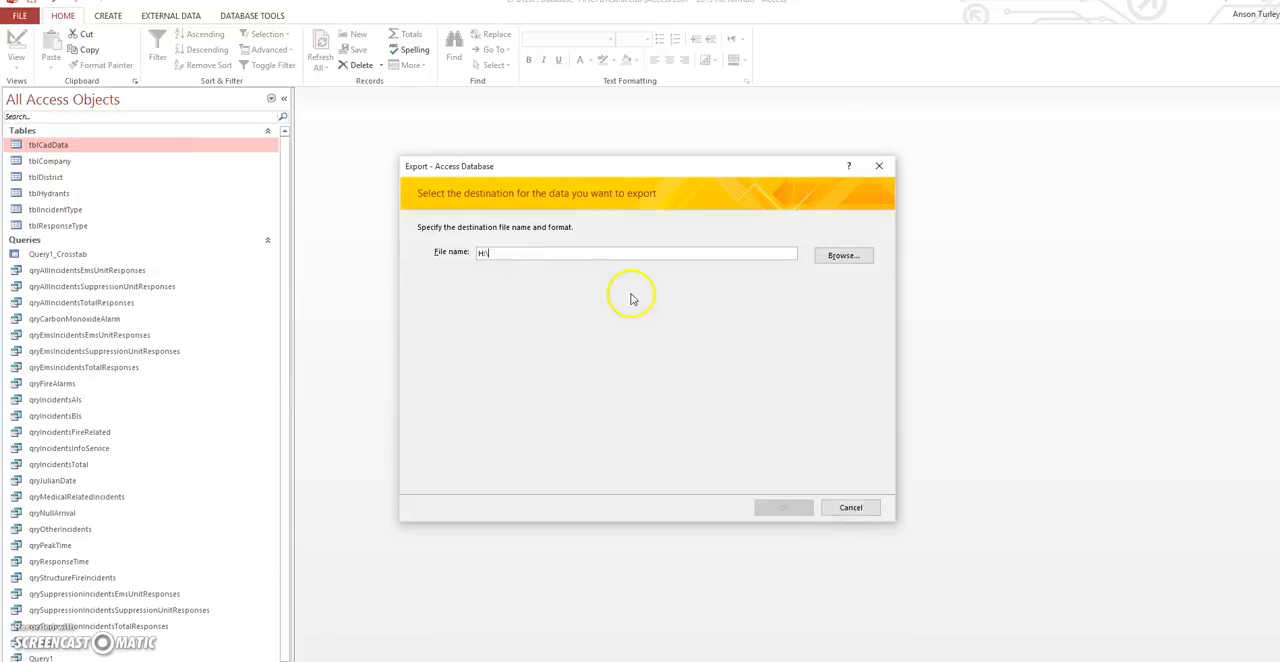
click(838, 255)
click(573, 329)
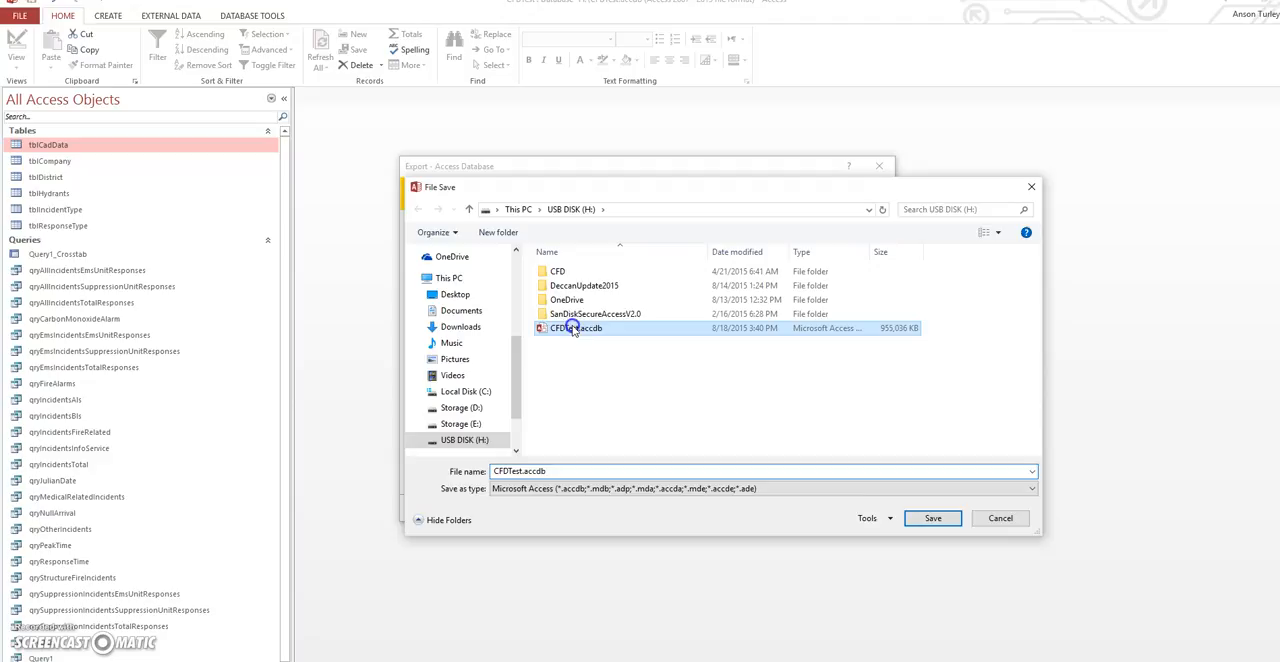
click(930, 518)
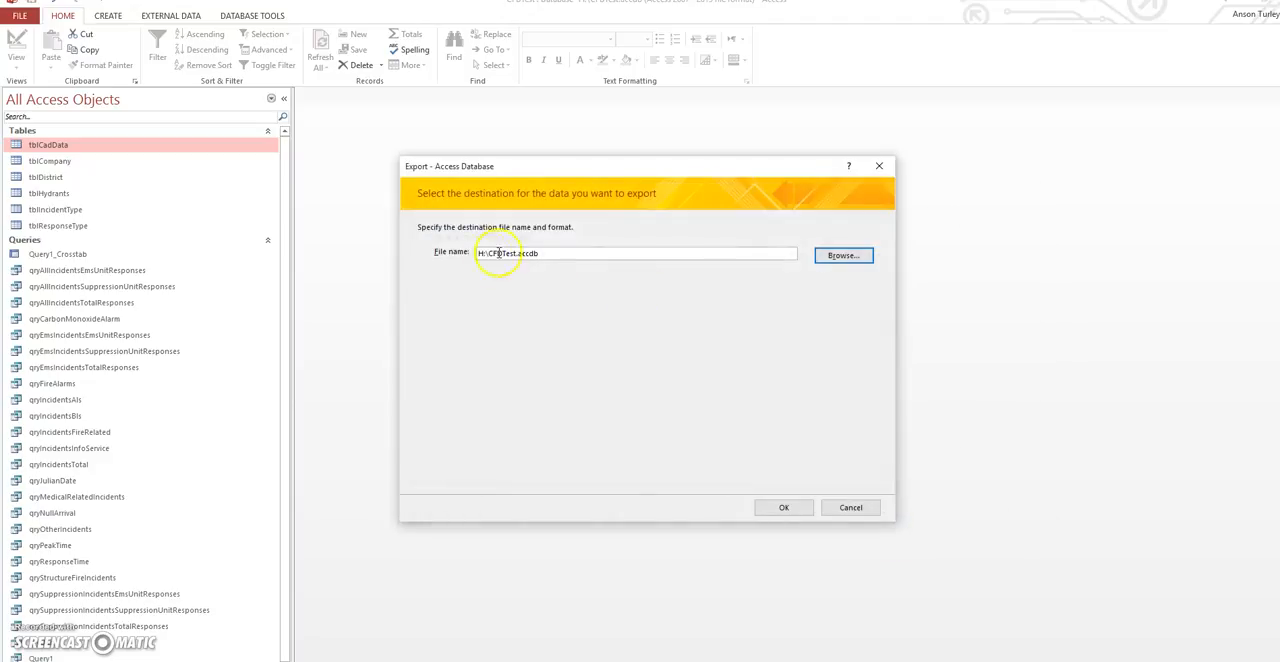
click(782, 507)
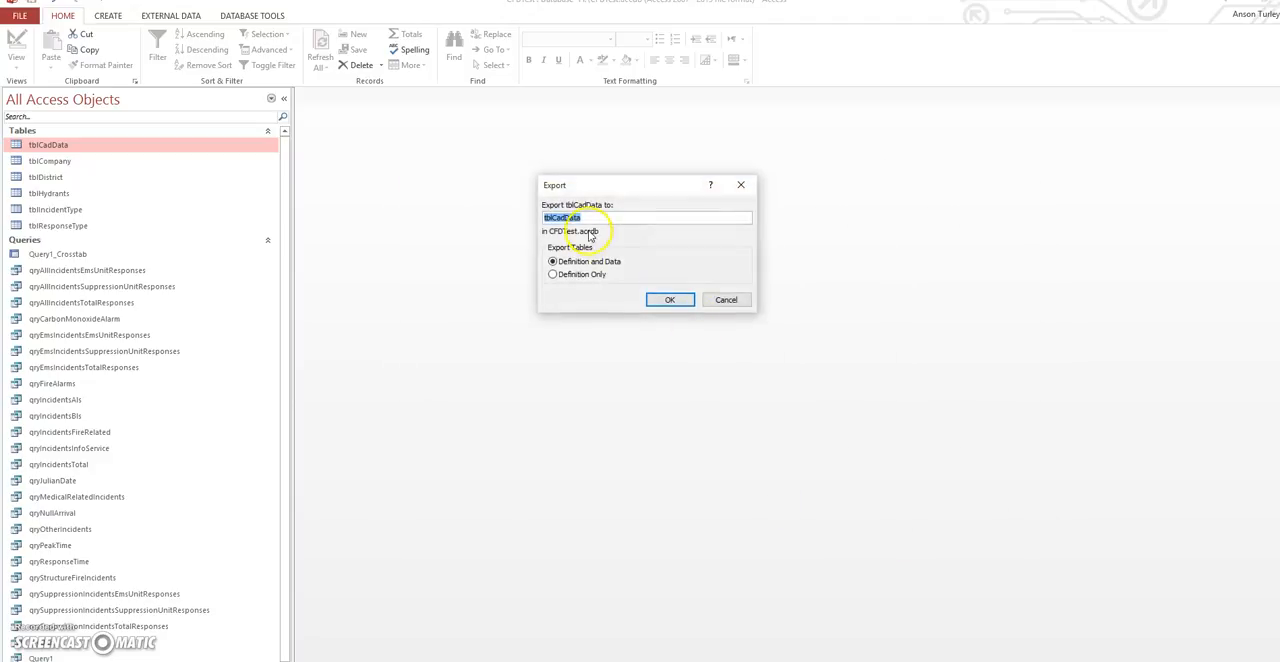
- Export only the table definition under the name tblCadData1, without saving the export steps
click(633, 213)
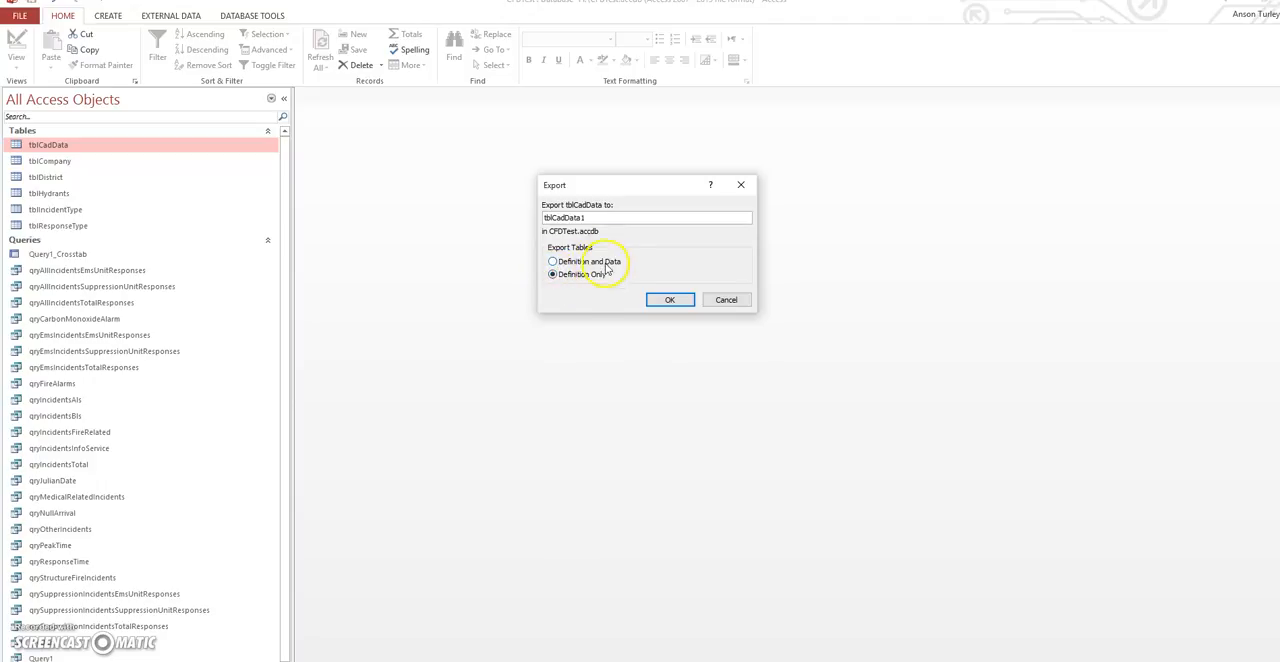
click(668, 299)
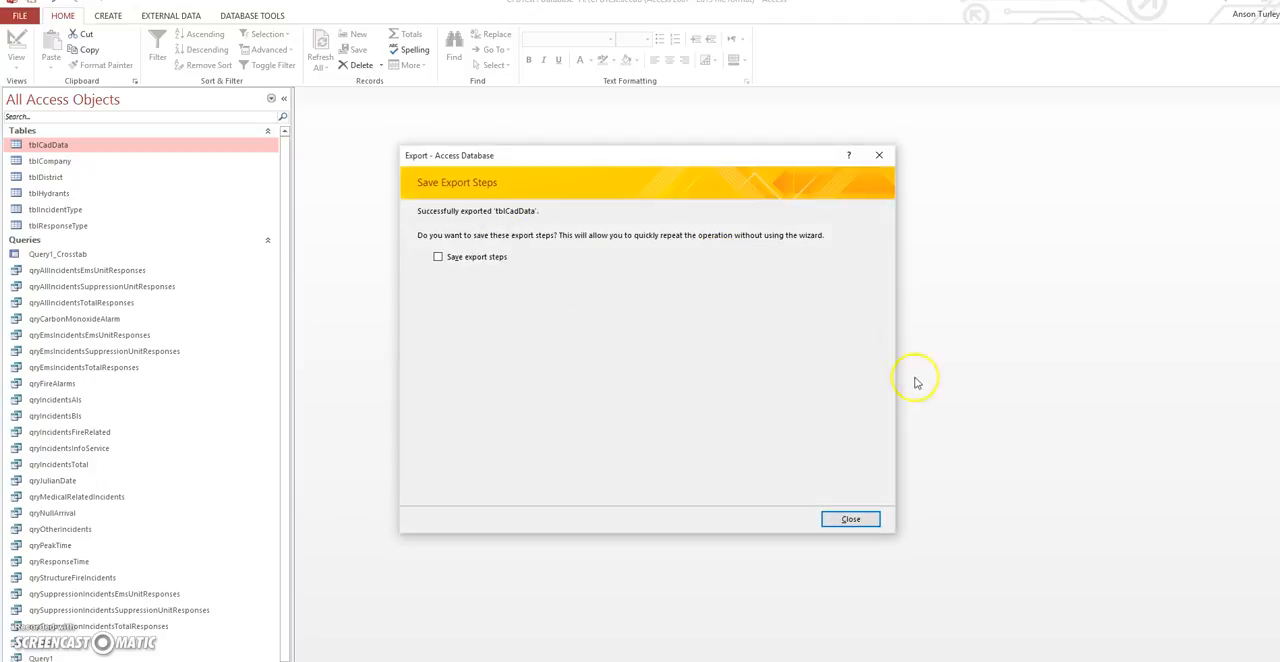
click(848, 518)
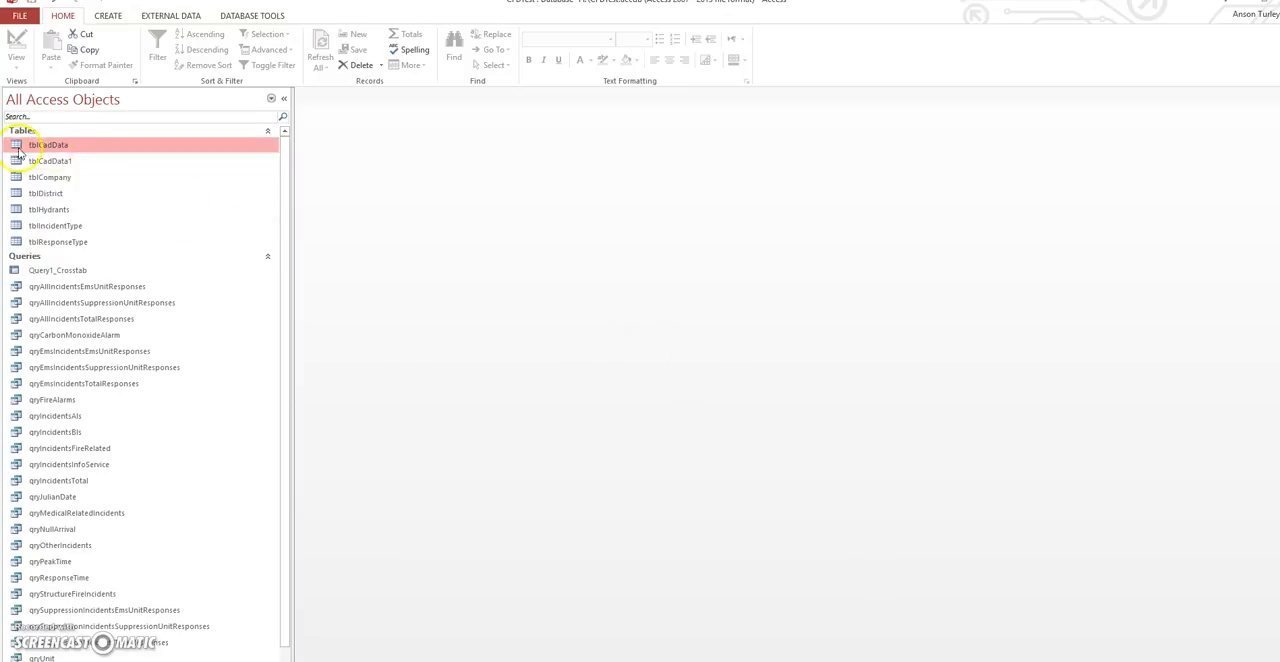
- Add an AutoNumber field named ID to the tblCadData1 design, then save and close the table
double_click(44, 161)
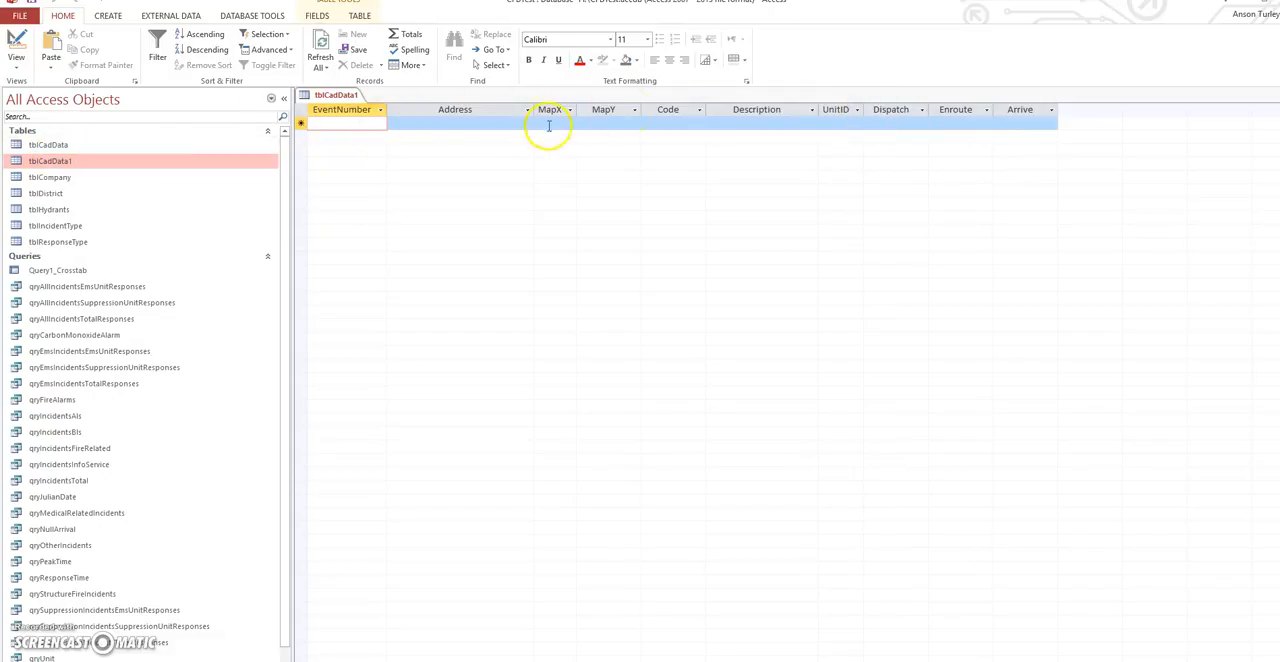
click(16, 45)
click(355, 251)
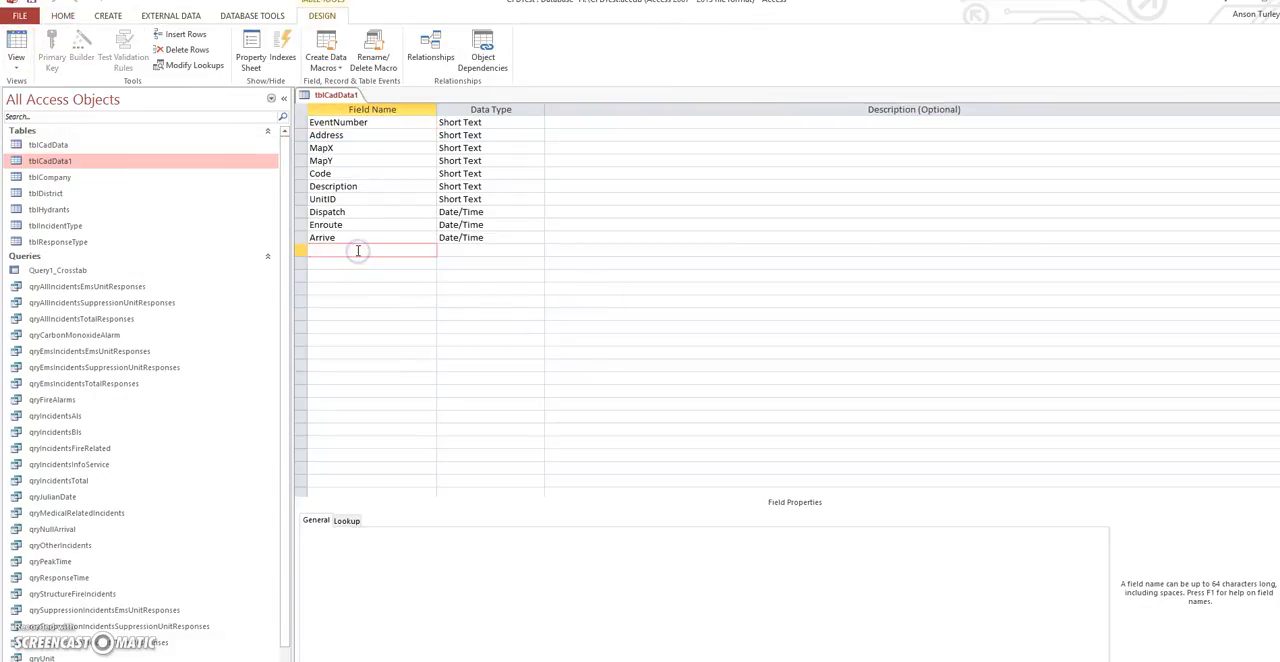
text(ID)
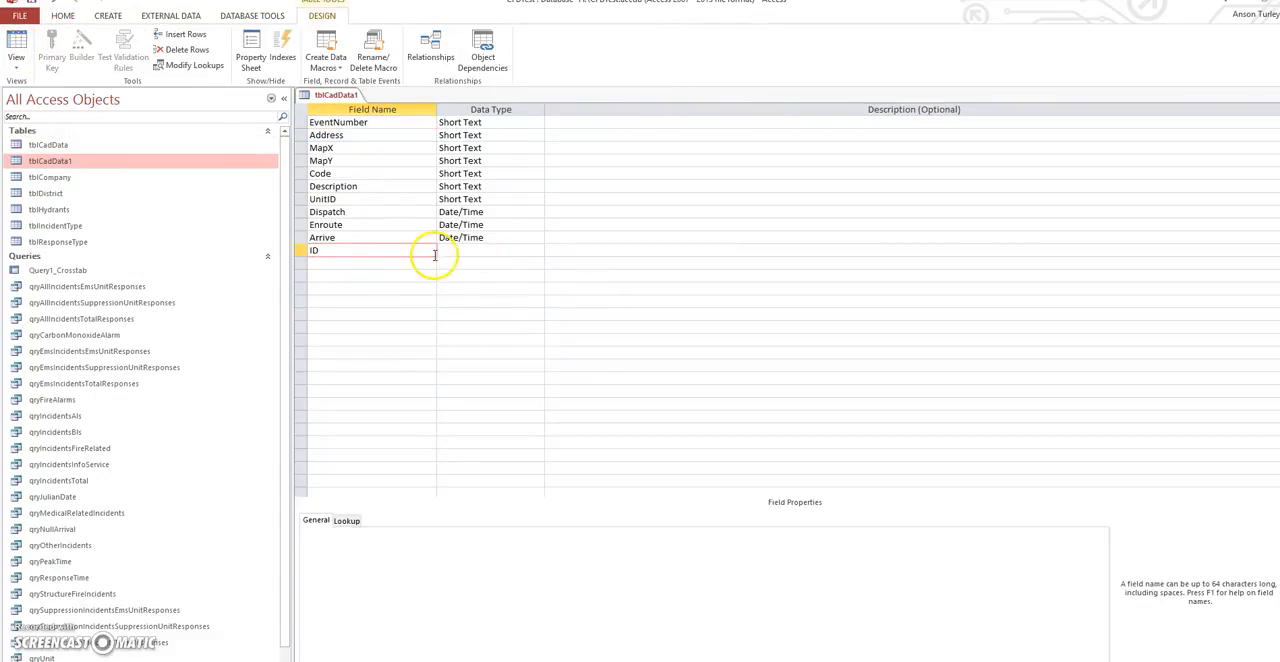
click(450, 252)
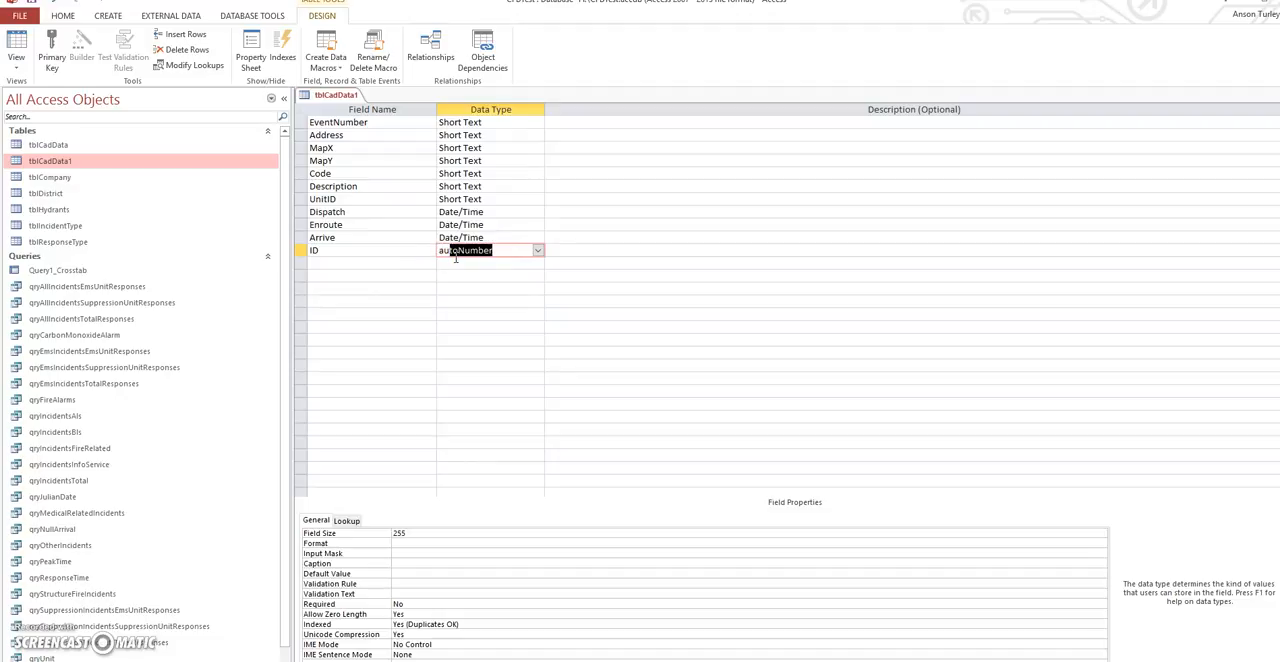
click(470, 278)
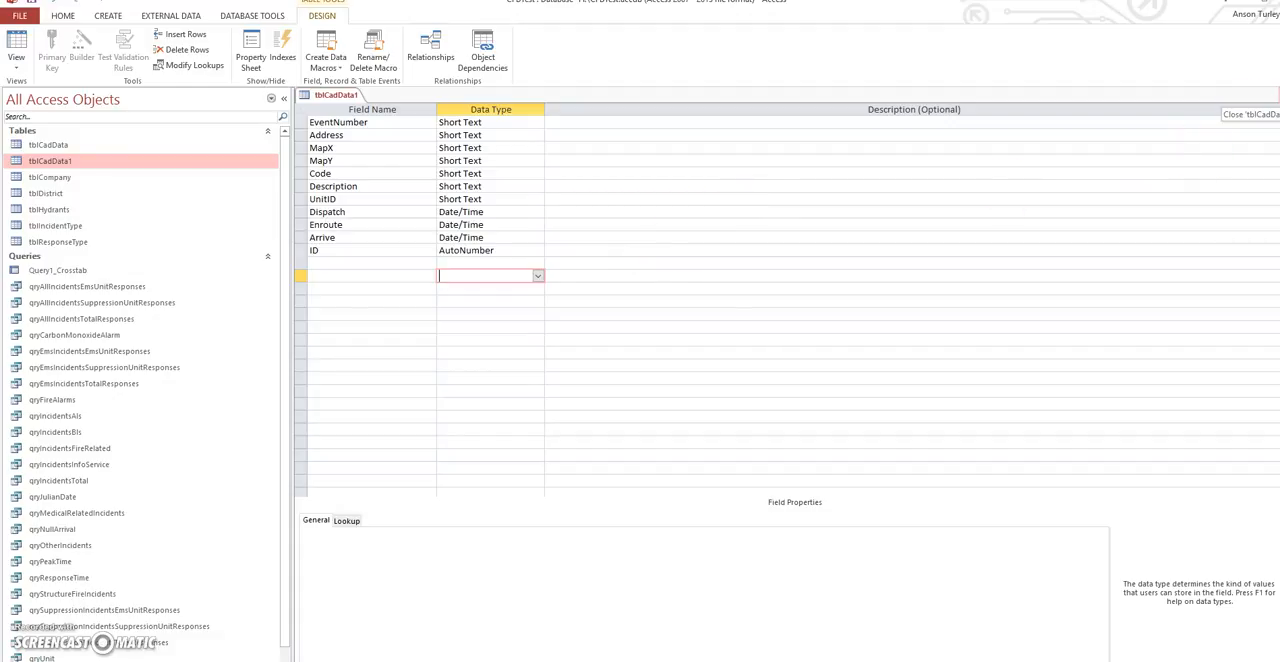
click(1273, 95)
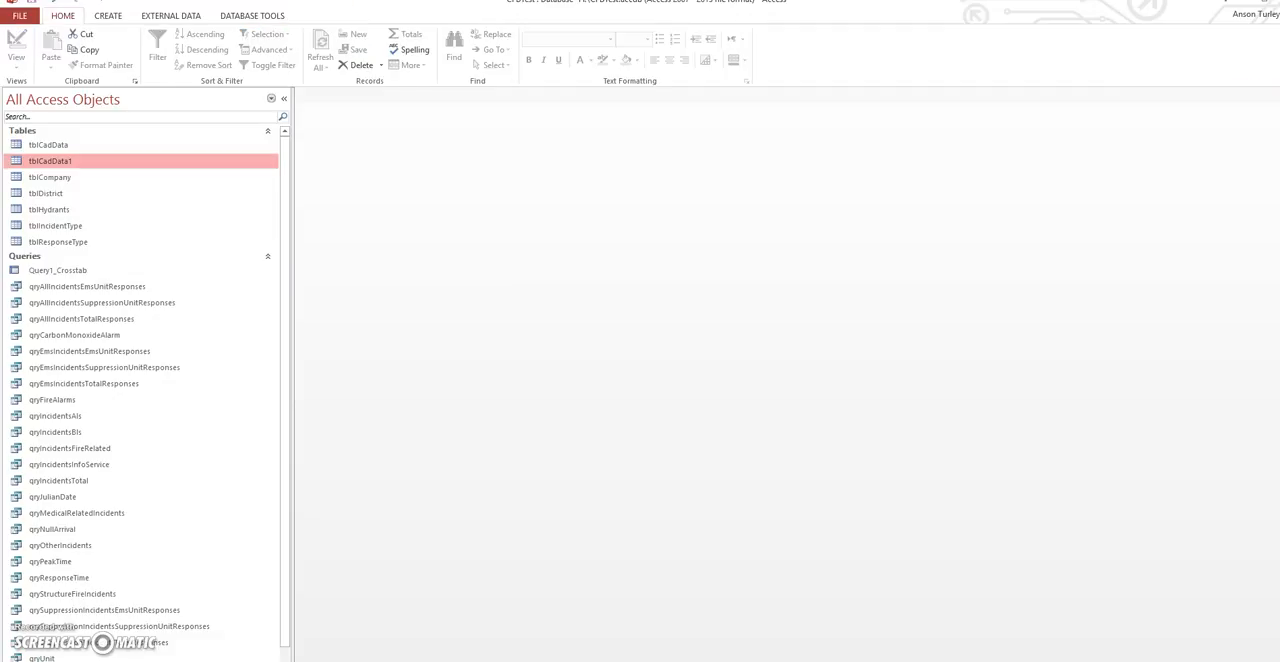
- Create a new query in design view with tblCadData as its source table
click(66, 147)
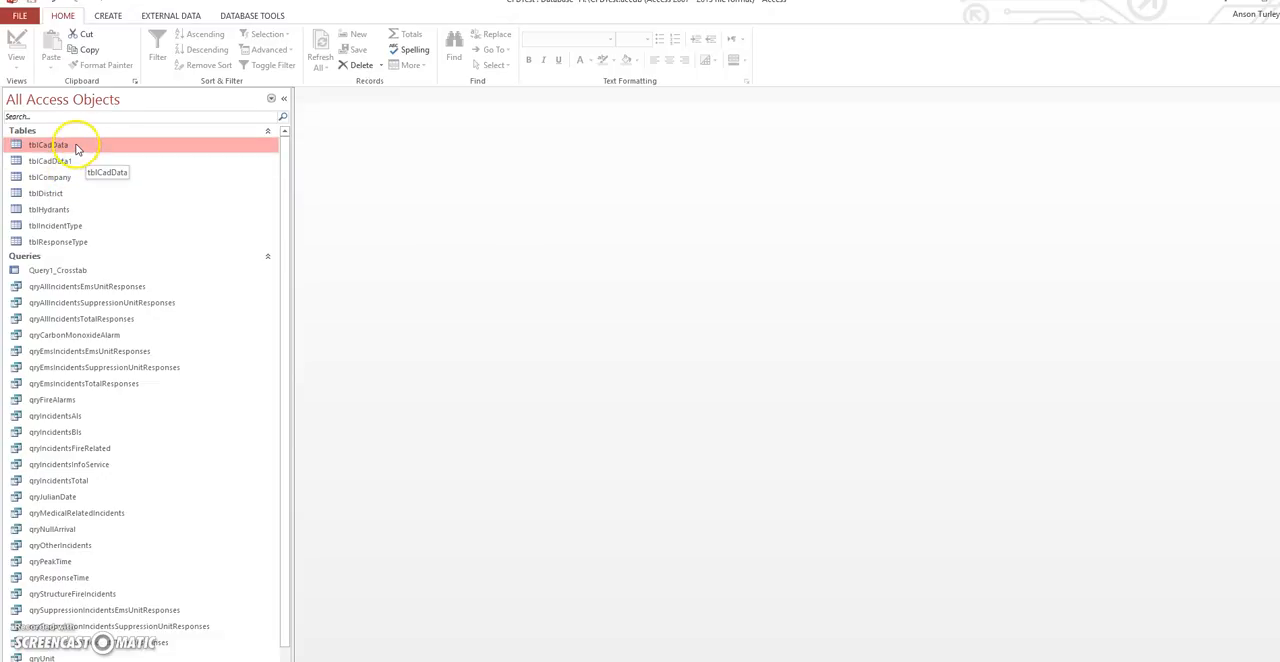
click(107, 16)
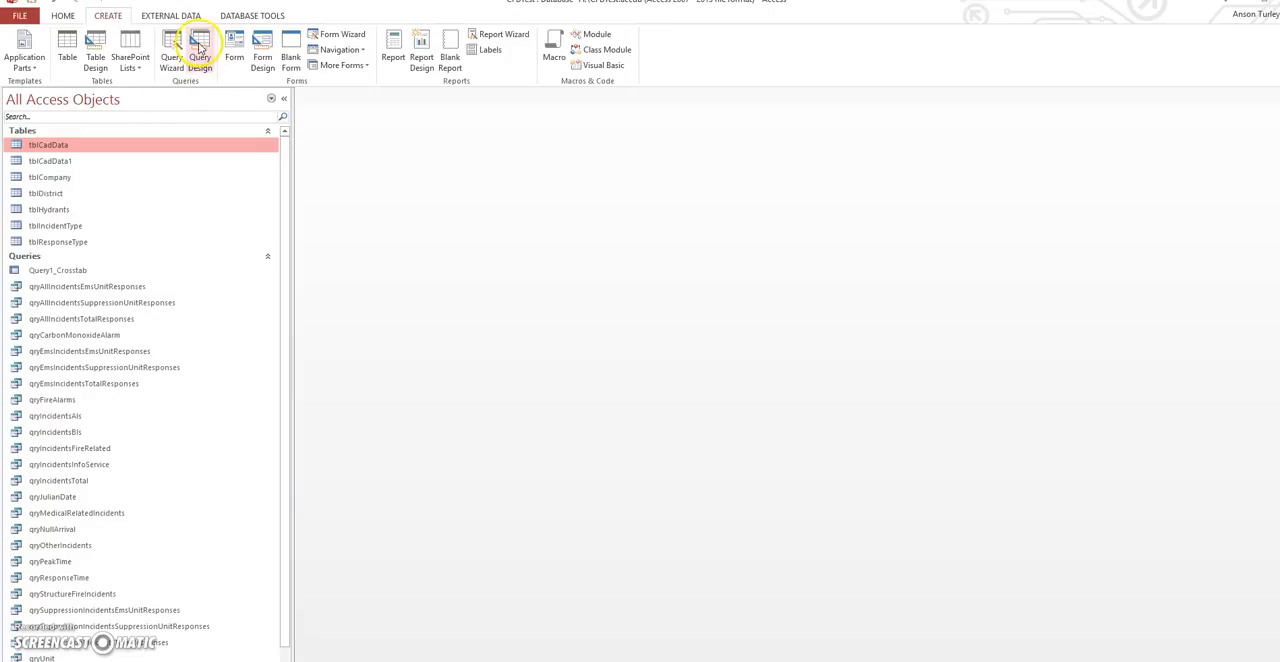
click(199, 48)
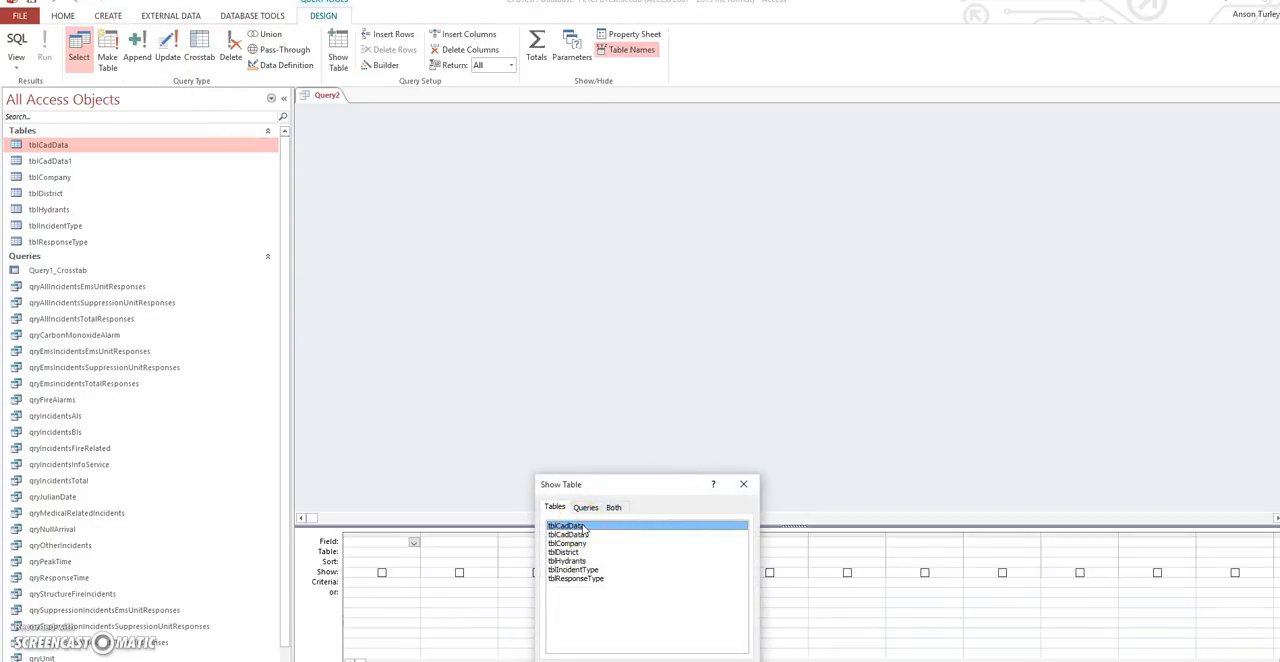
double_click(584, 528)
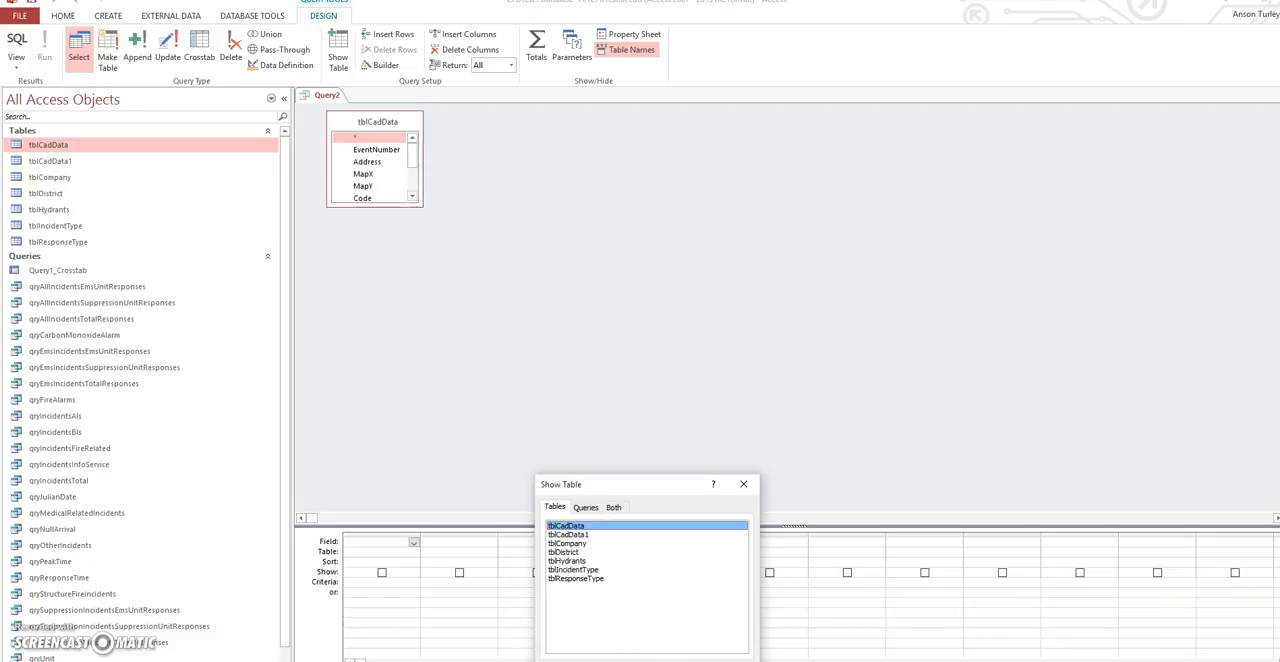
click(729, 661)
- Enlarge the tblCadData field list and add all its fields, from EventNumber to Arrive, to the query grid
drag(415, 200, 457, 313)
double_click(379, 121)
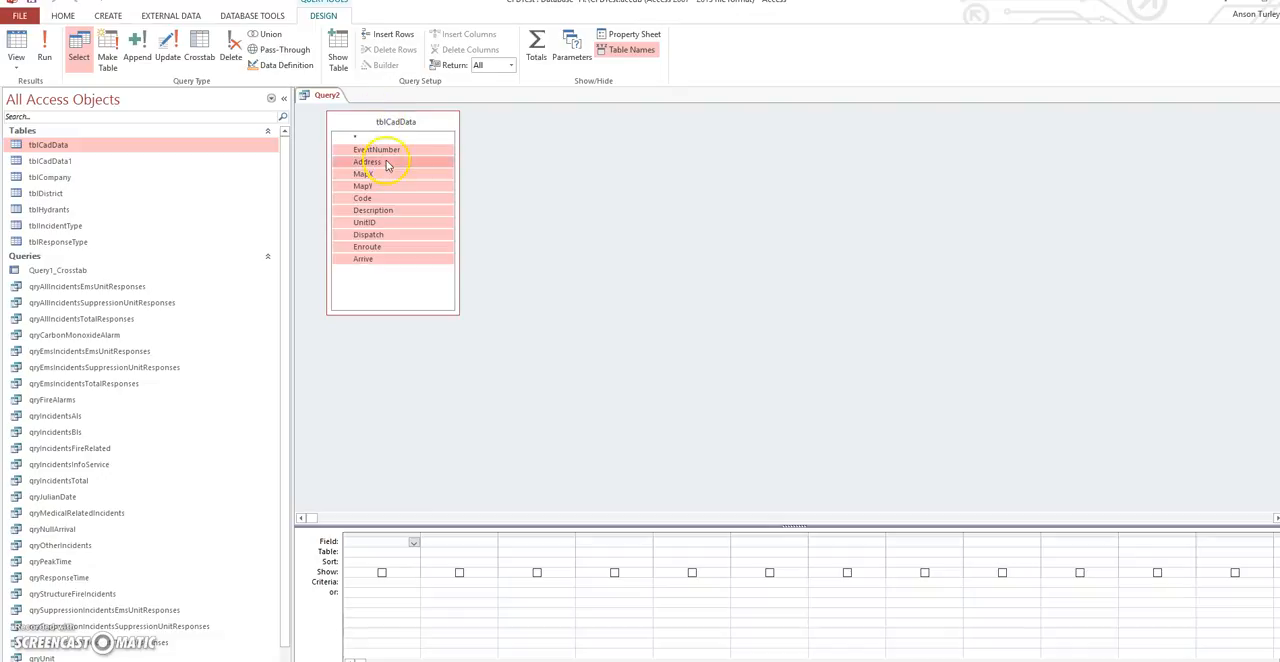
drag(375, 149, 378, 545)
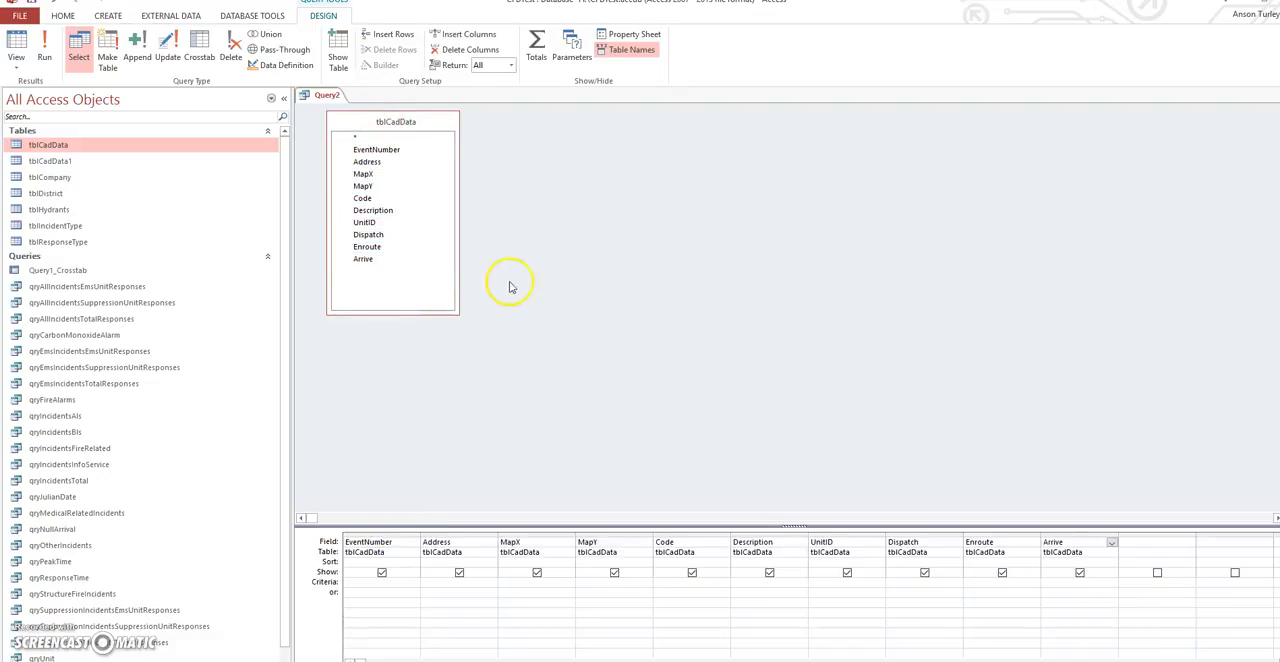
click(139, 48)
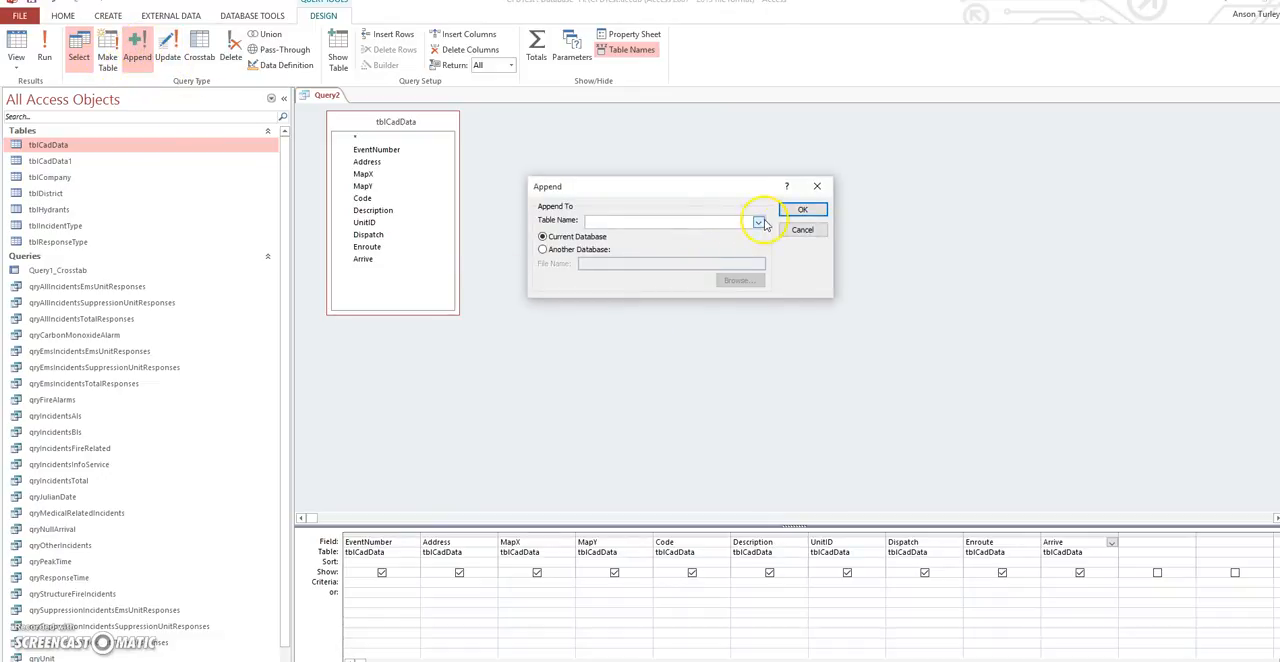
click(759, 222)
click(627, 245)
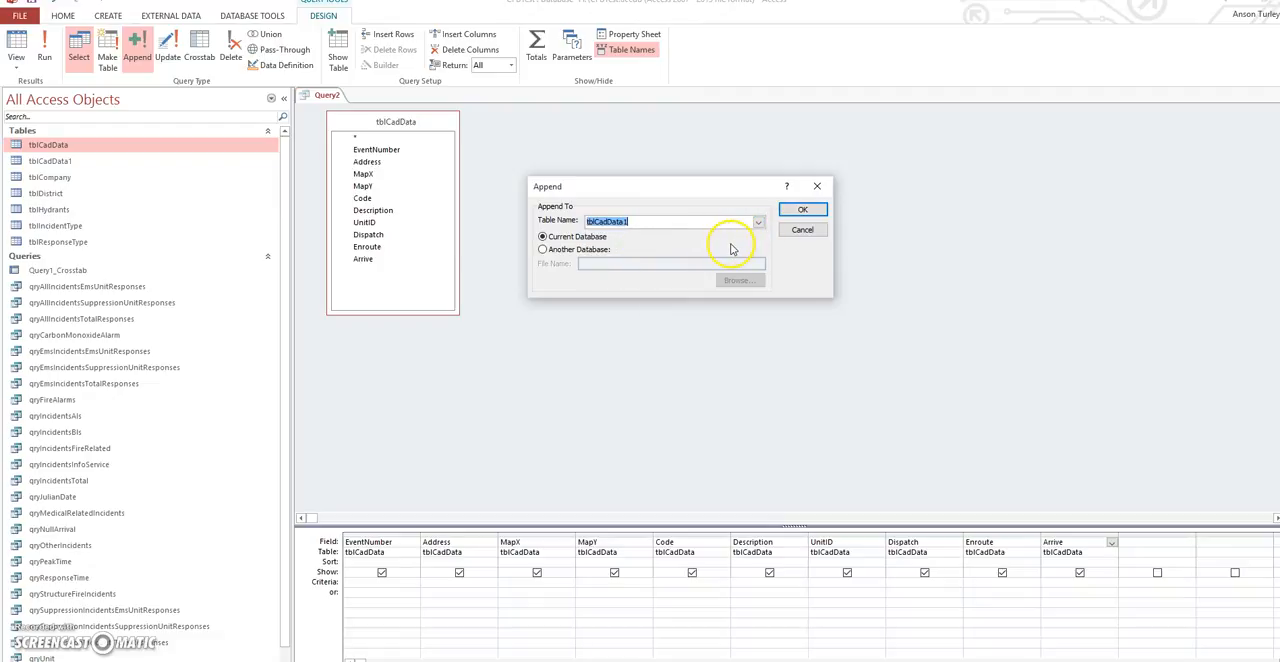
click(818, 189)
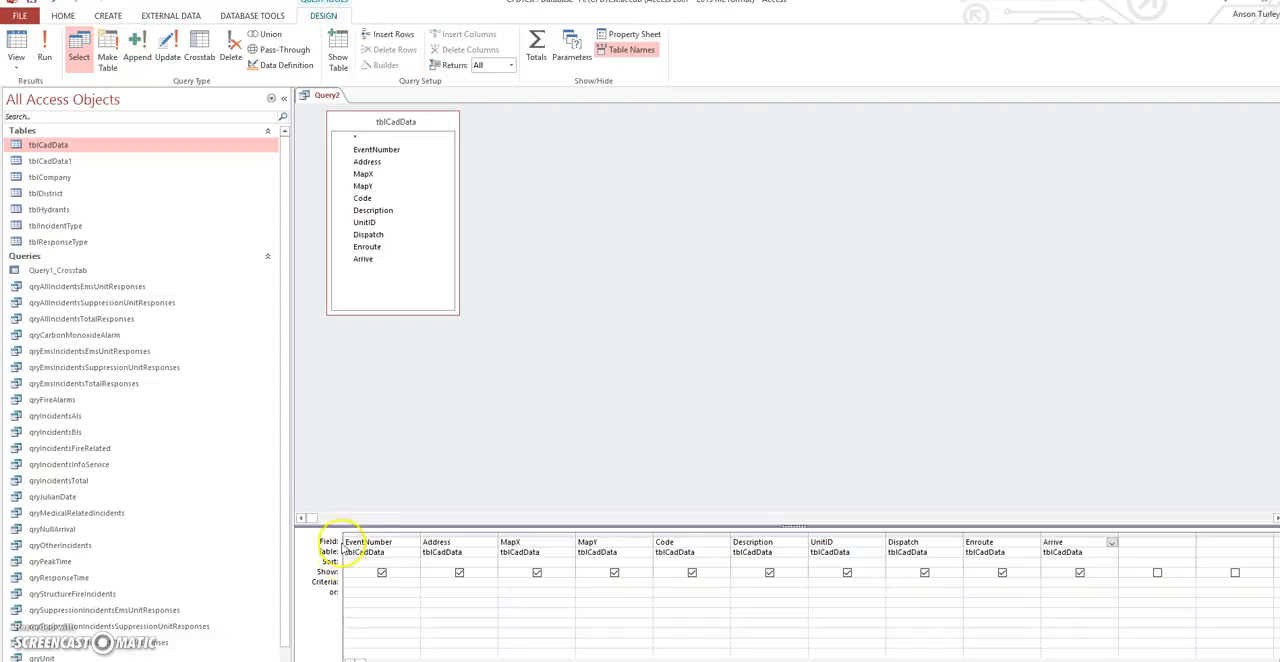
- Sort the query's EventNumber field in ascending order
click(402, 562)
click(414, 564)
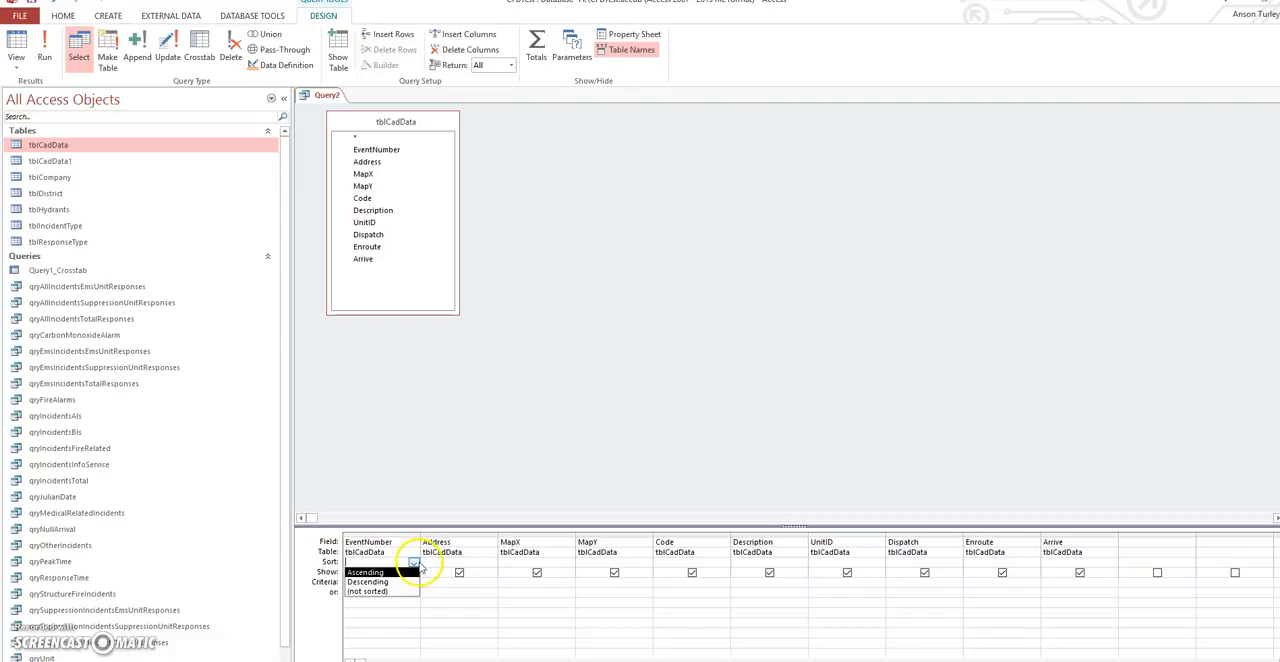
click(403, 572)
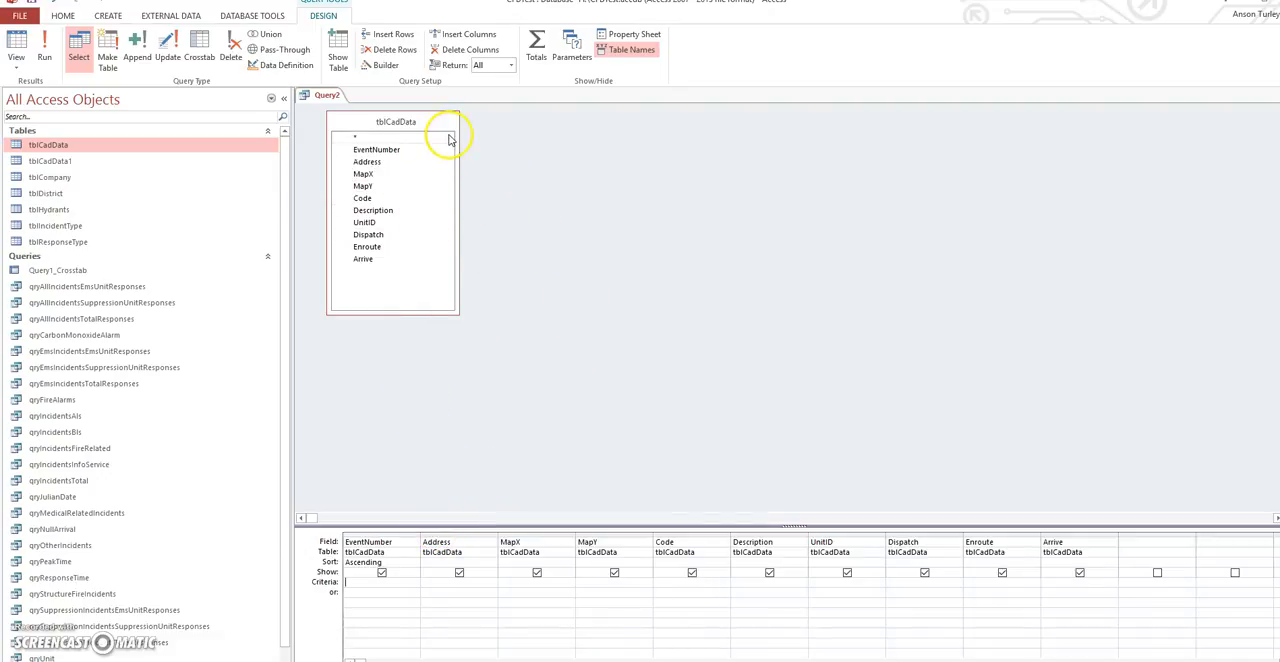
- Turn the query into an append query that adds its rows to tblCadData1 in the current database
click(137, 47)
click(758, 222)
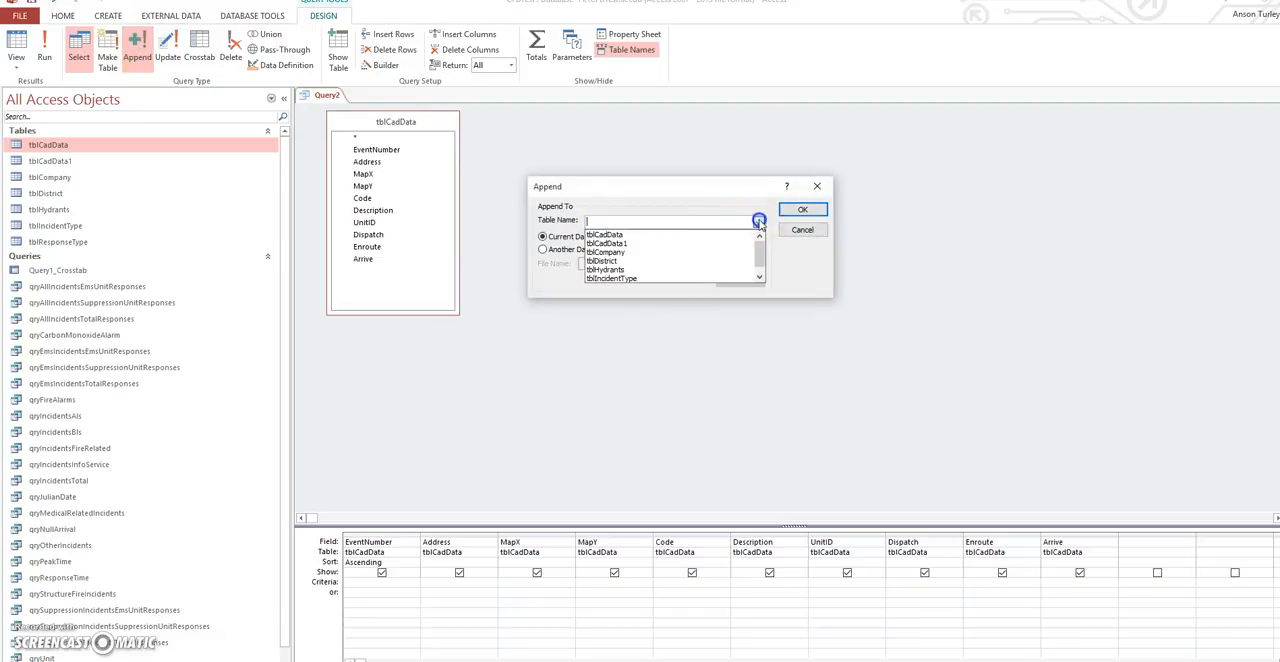
click(640, 241)
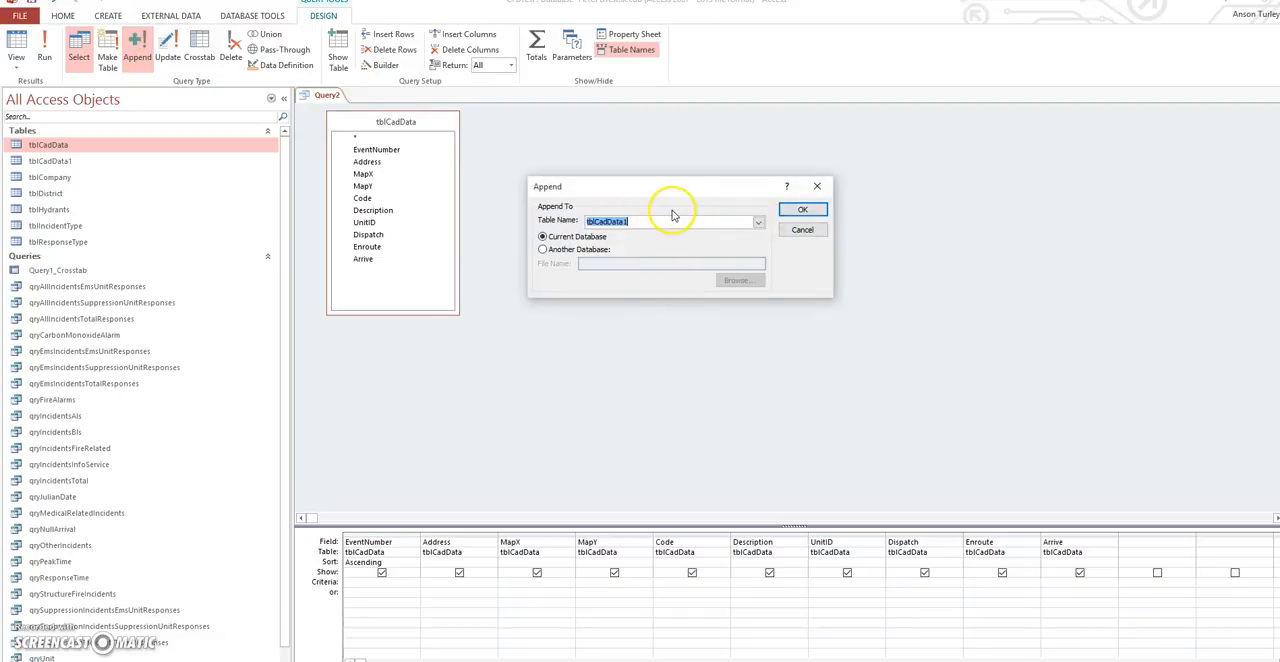
click(803, 210)
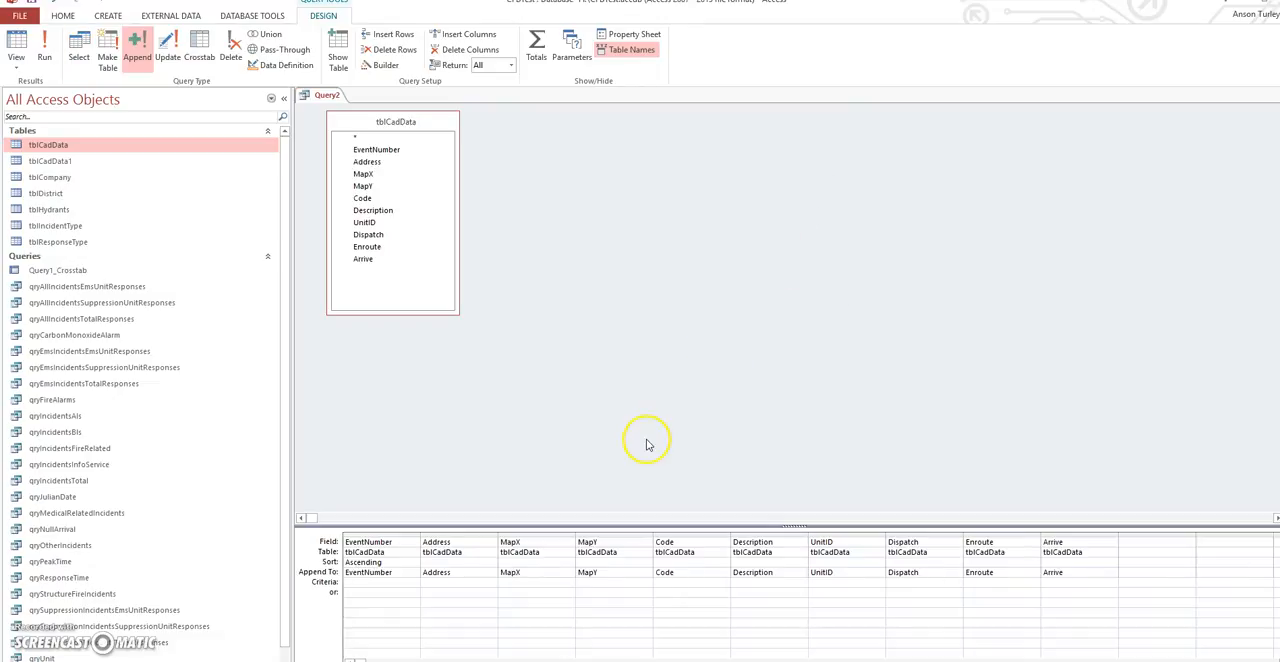
- Run the append query, accept appending the rows, and close the query without saving its design
click(45, 45)
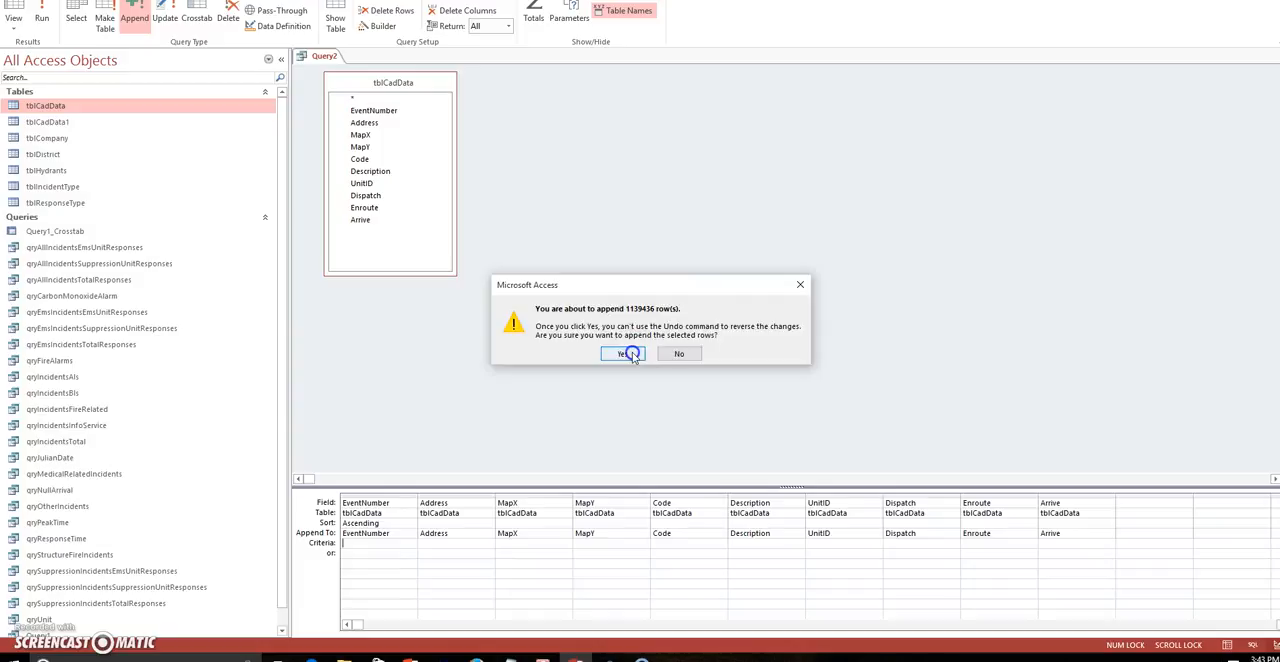
click(628, 354)
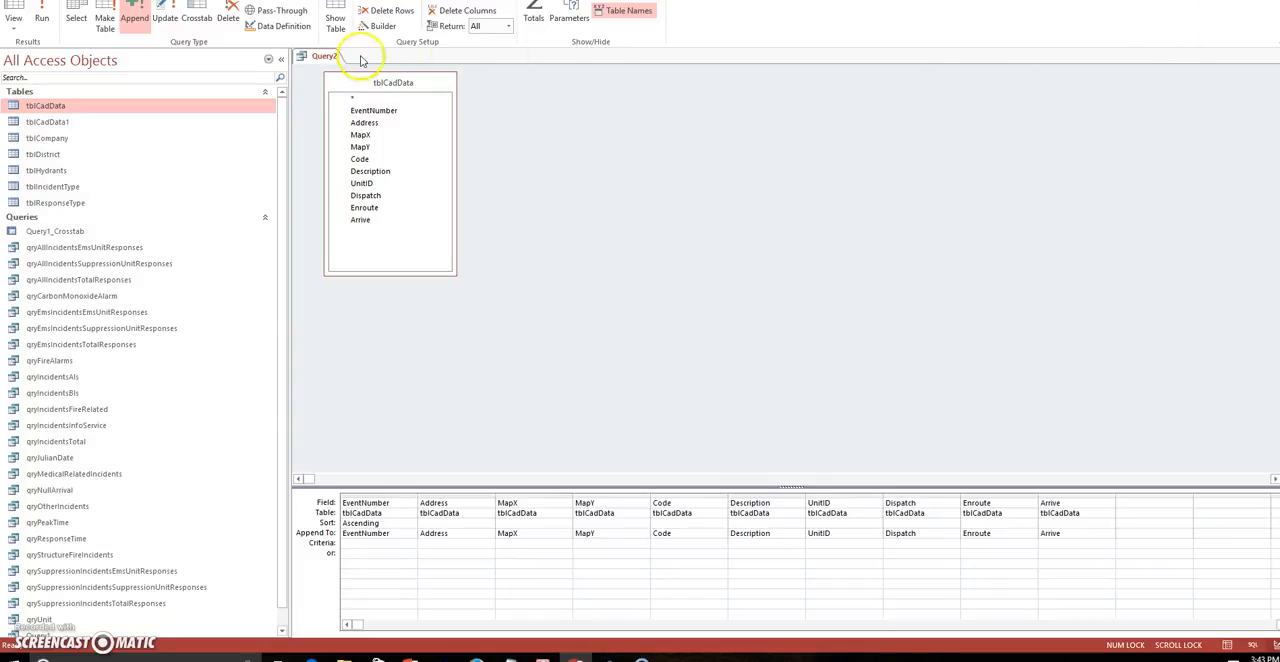
click(1274, 56)
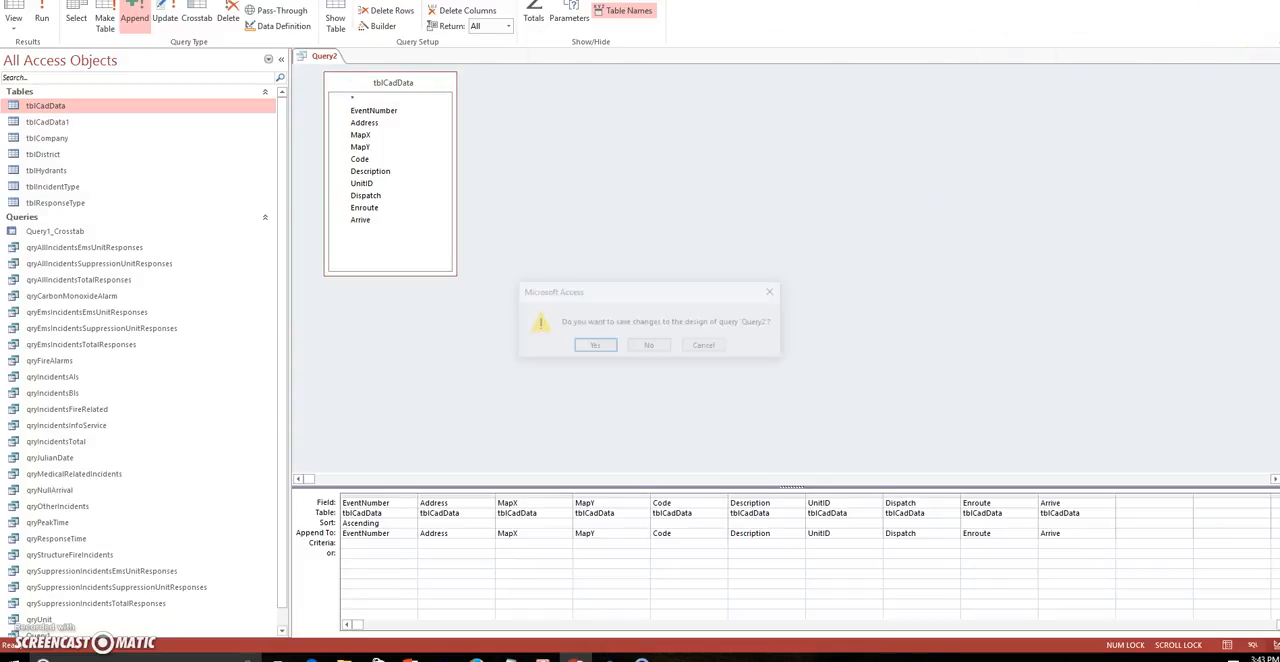
click(650, 346)
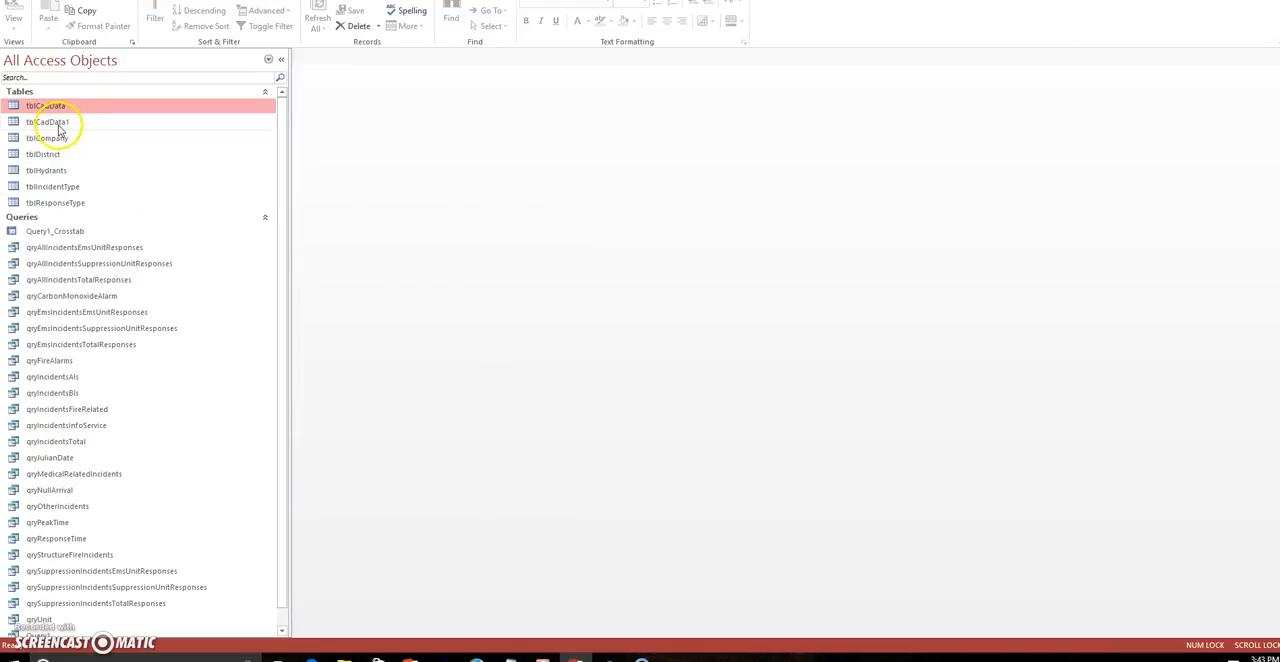
- Open tblCadData1, move its ID field above EventNumber in the table design, and save the change to view the records
double_click(60, 121)
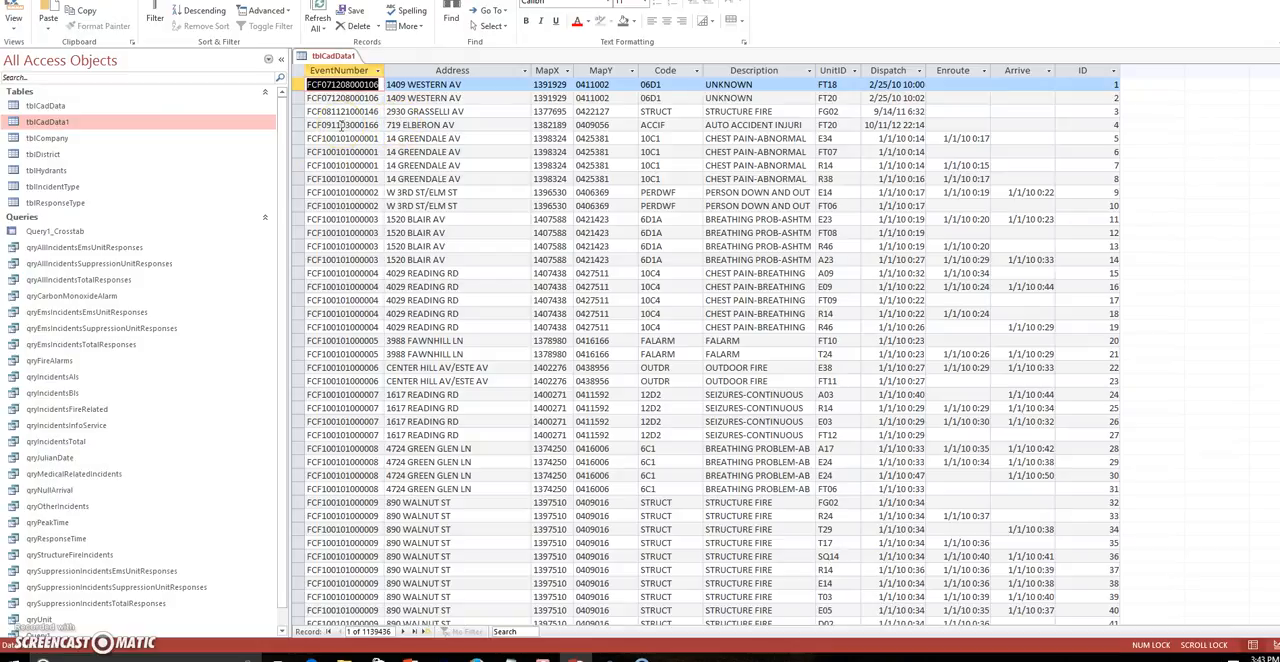
click(1100, 72)
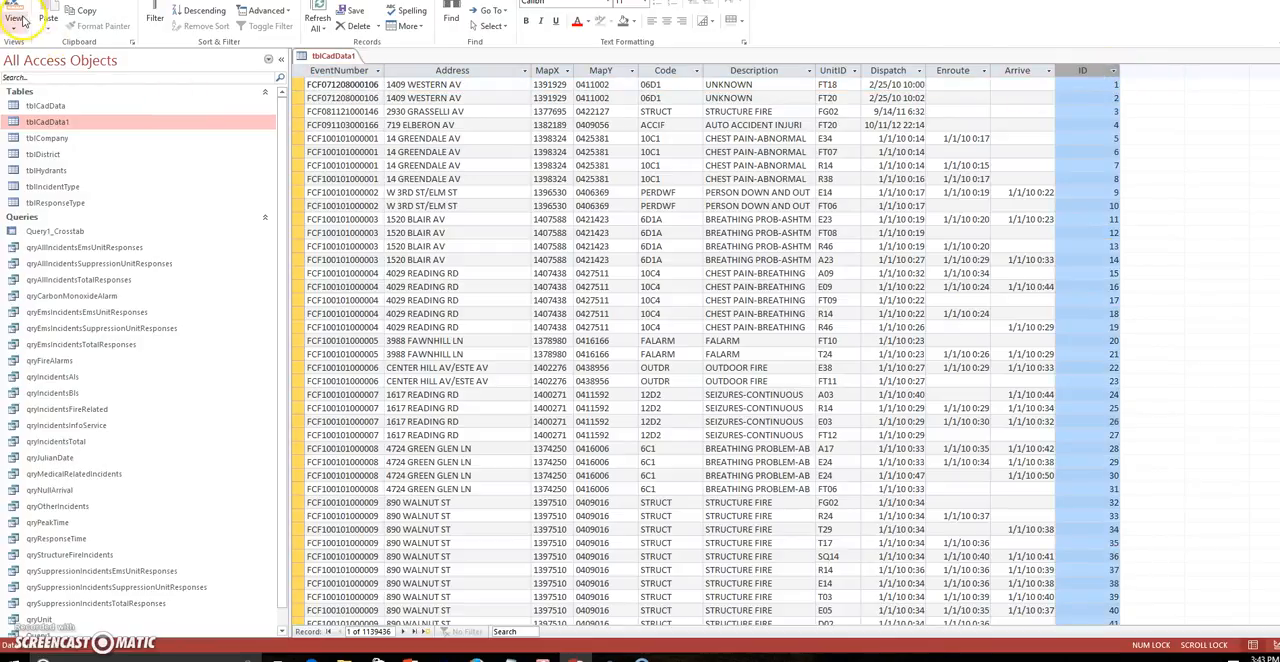
click(14, 14)
click(298, 211)
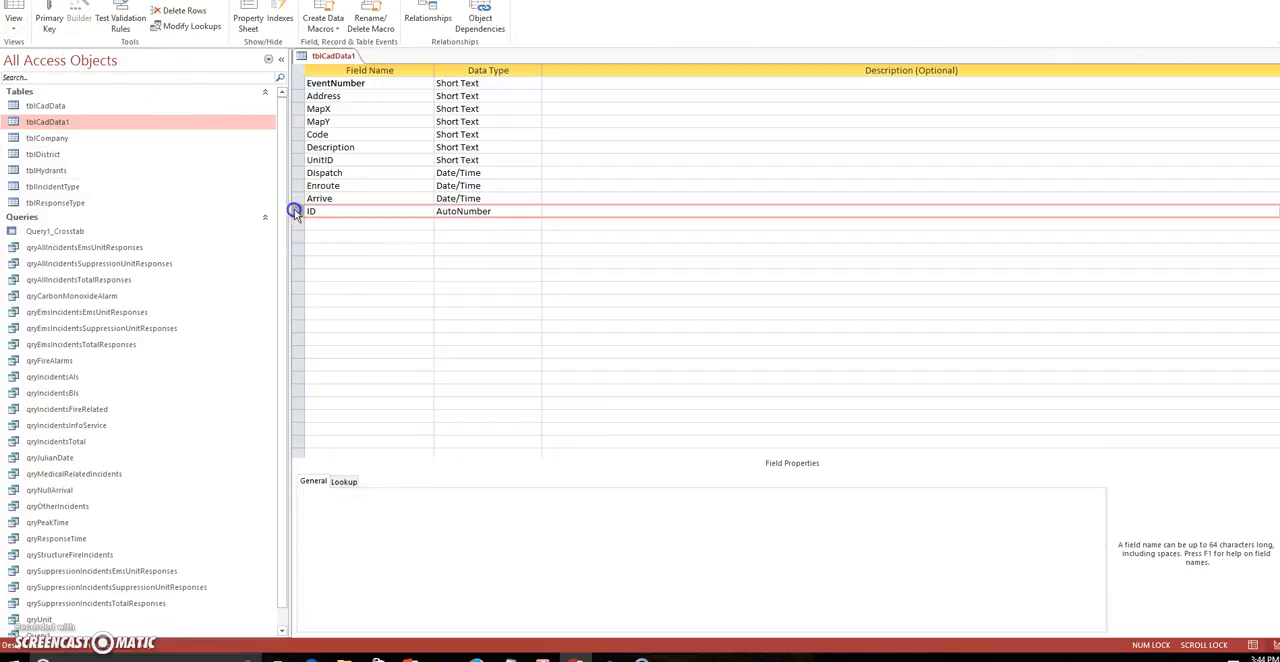
drag(298, 211, 298, 84)
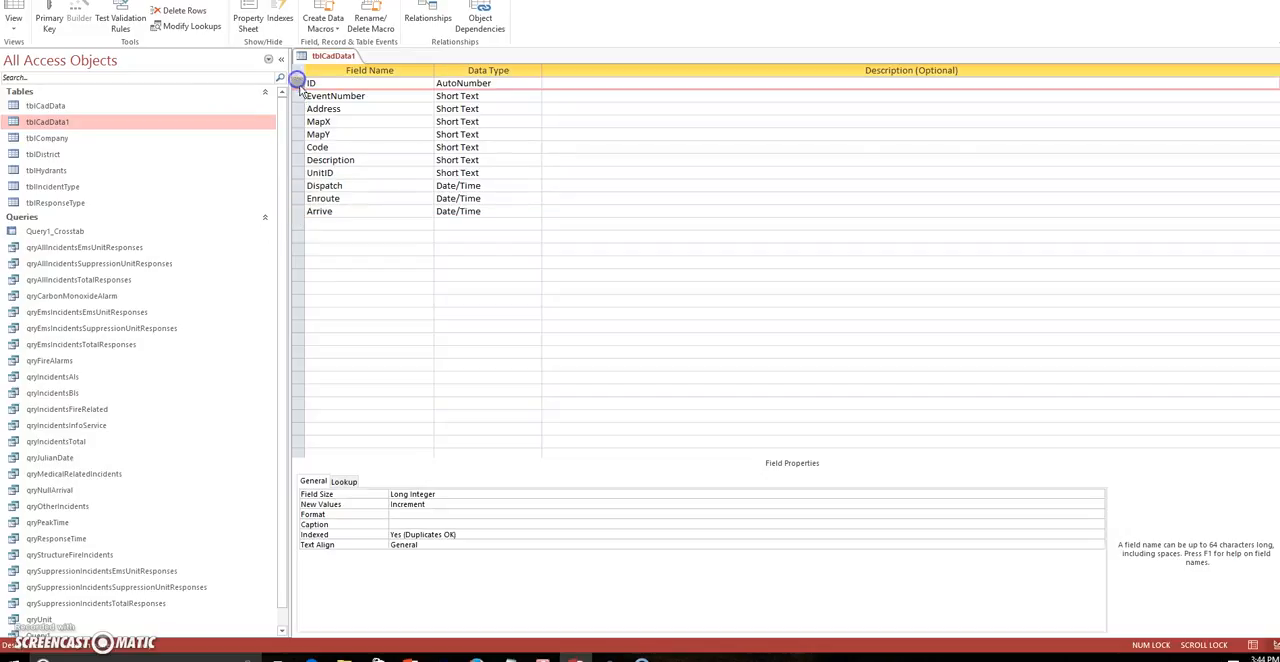
click(586, 209)
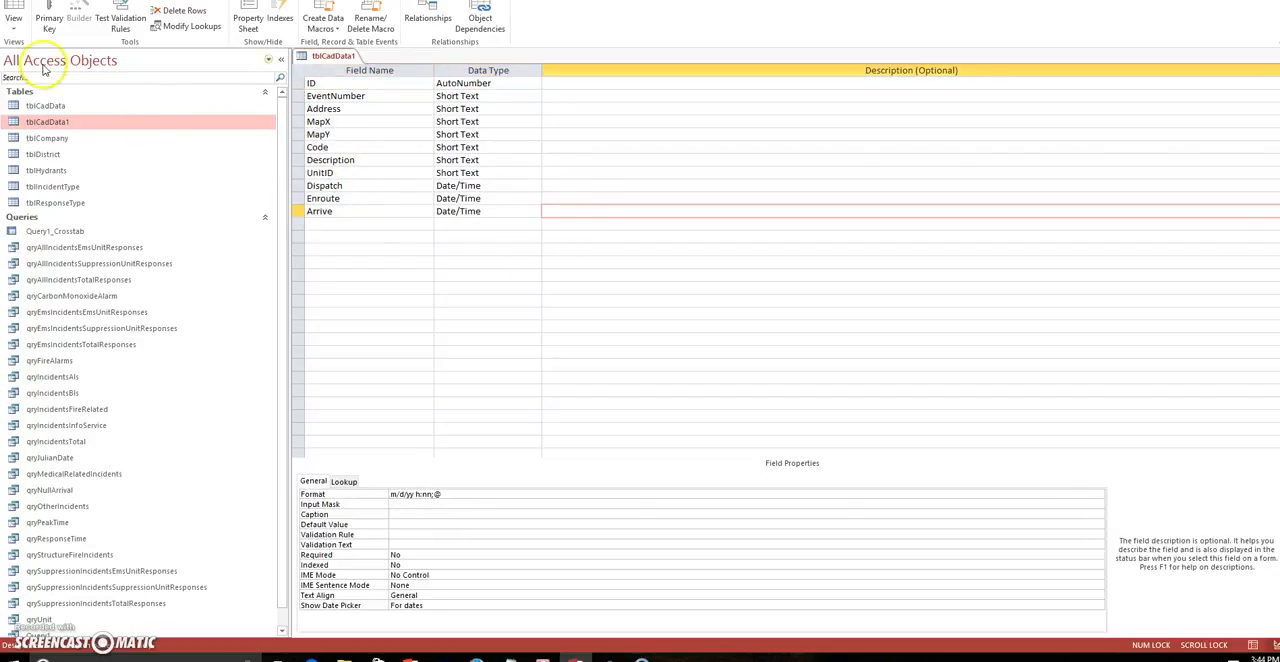
click(14, 12)
click(623, 353)
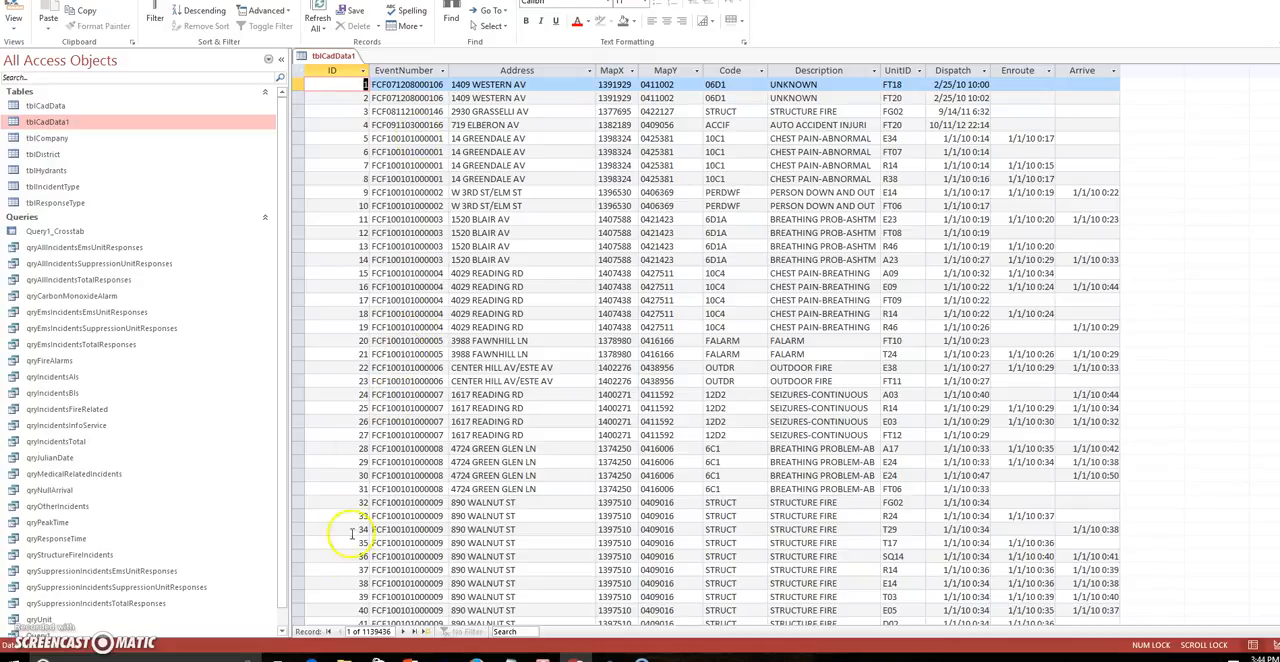
- Set the ID field as the primary key in the design of tblCadData1
click(14, 12)
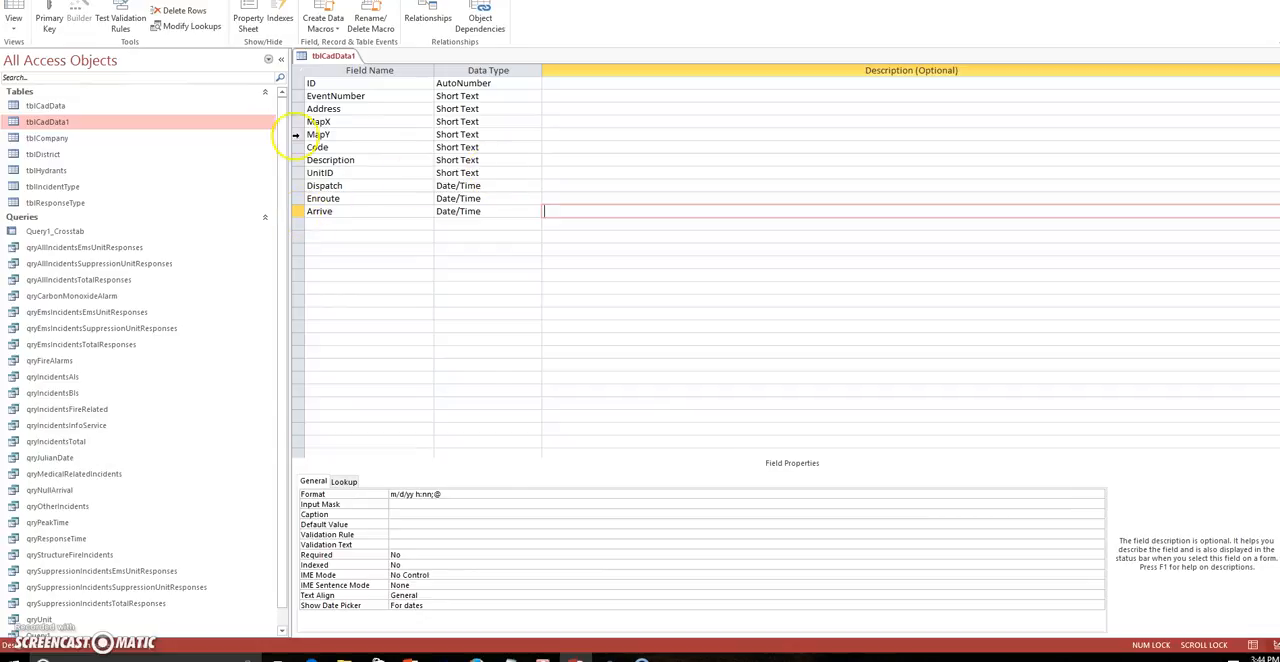
click(298, 84)
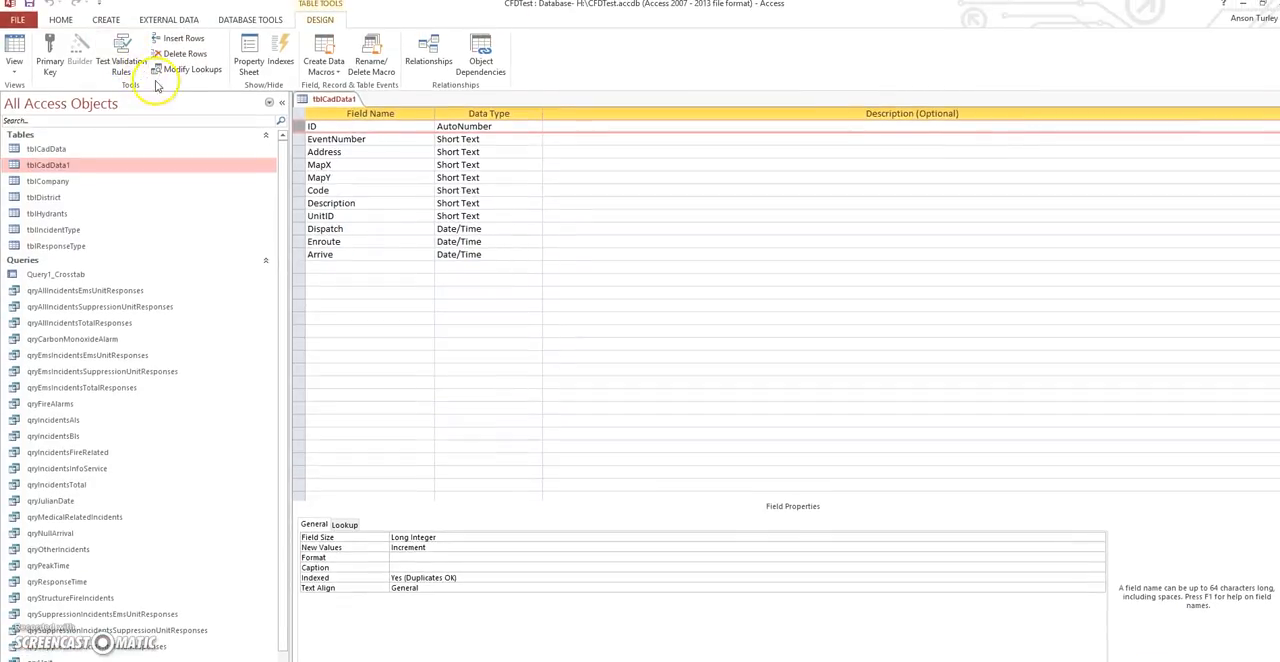
click(52, 70)
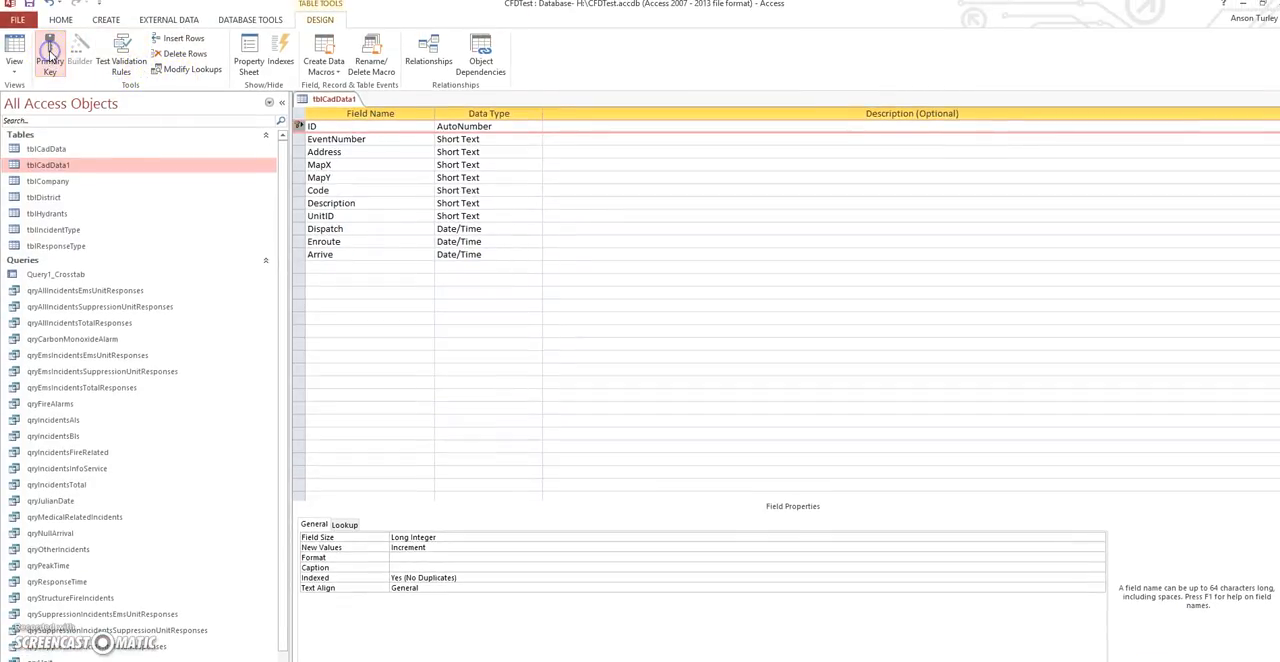